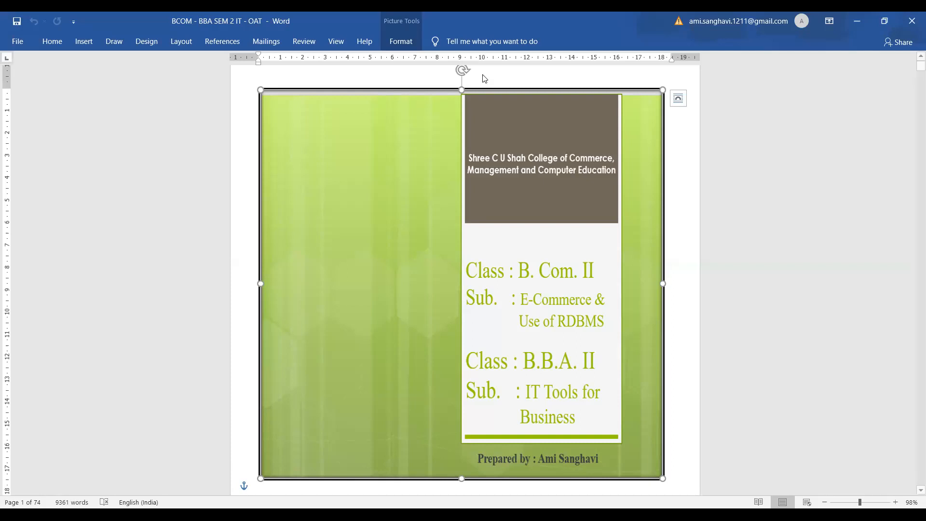
Look through the document's cover page and the B.Com. Semester 2 syllabus
click(699, 422)
scroll(699, 417, down, 10)
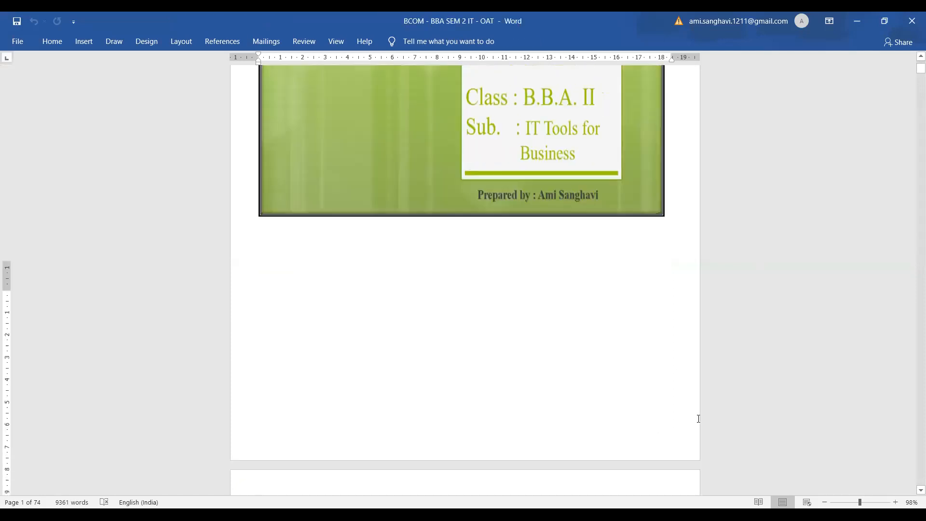
scroll(699, 419, down, 5)
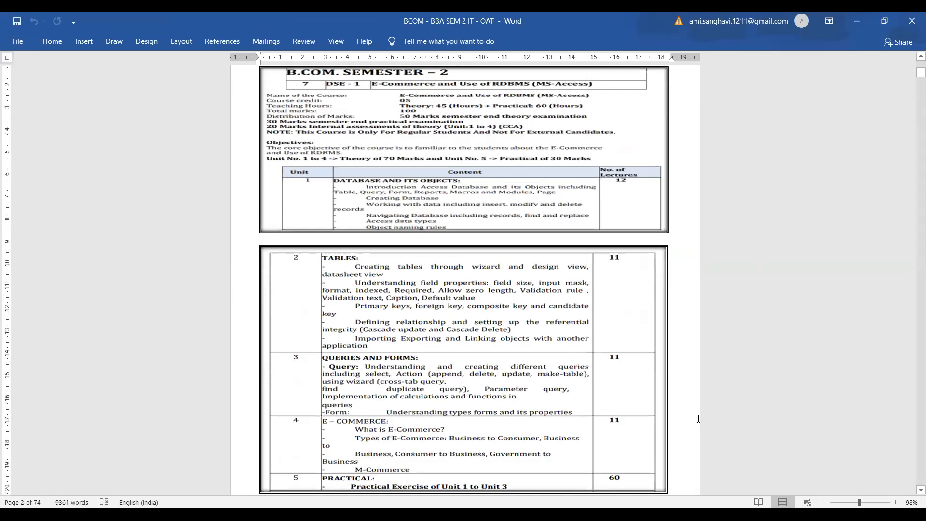
scroll(698, 418, down, 8)
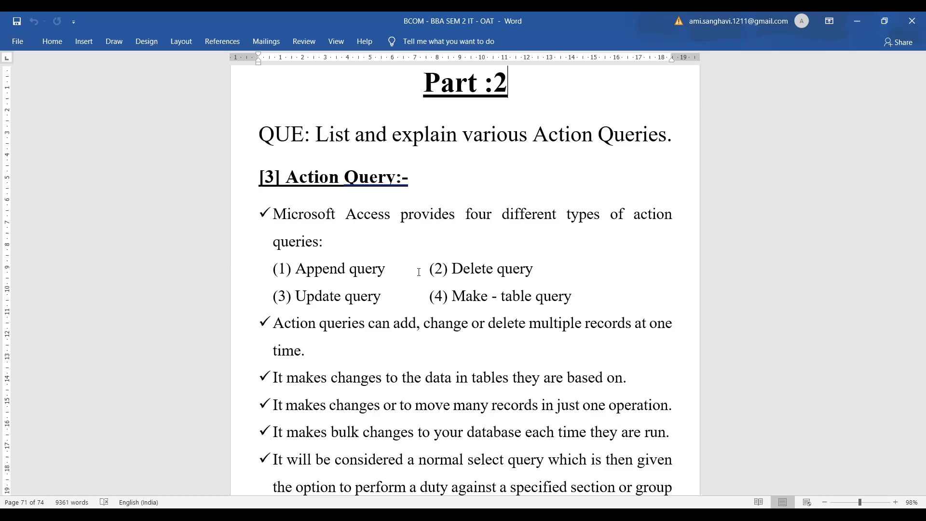
Read the Part 2 notes on Action Queries and continue into the Append Query section
key(Down)
key(Down)
key(Down)
key(Down)
key(Down)
key(Down)
key(Down)
key(Down)
key(Down)
key(Down)
key(Down)
key(Down)
key(Down)
key(Down)
key(Down)
key(Down)
key(Down)
key(Down)
key(Down)
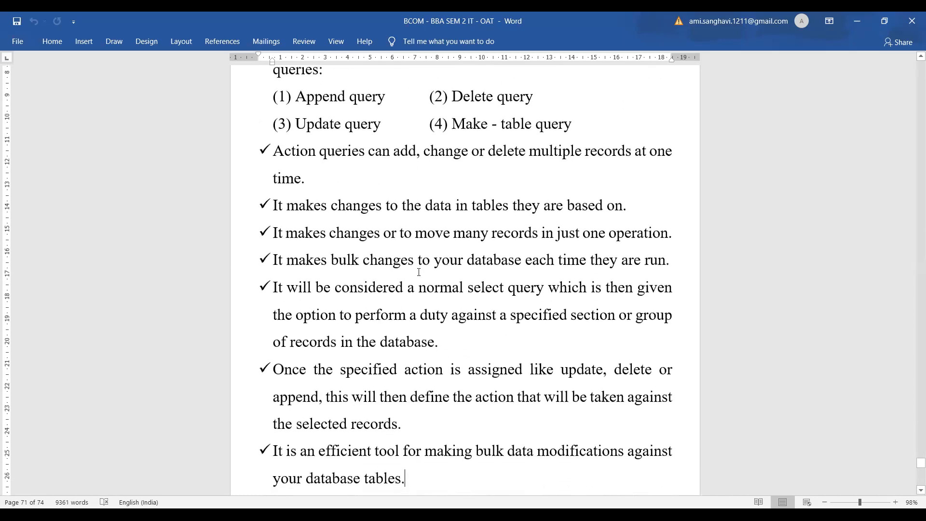
key(Down)
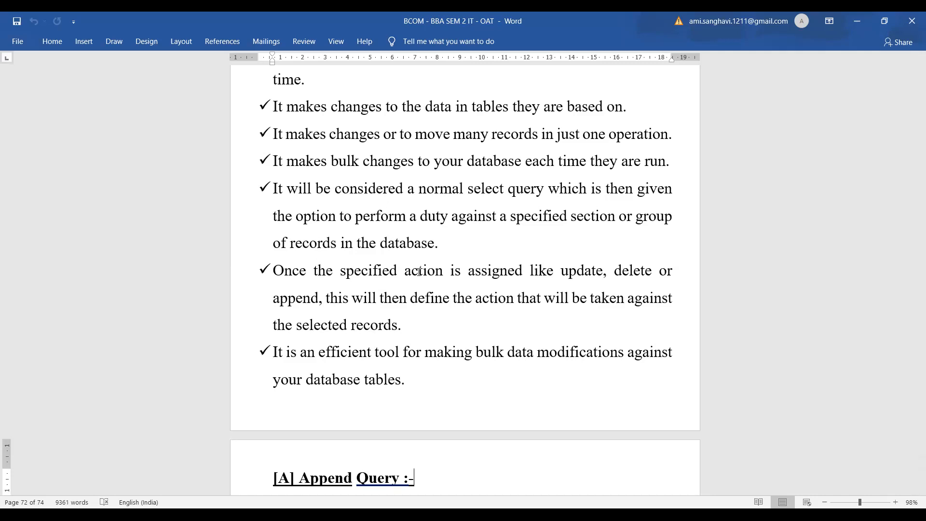
scroll(419, 272, down, 5)
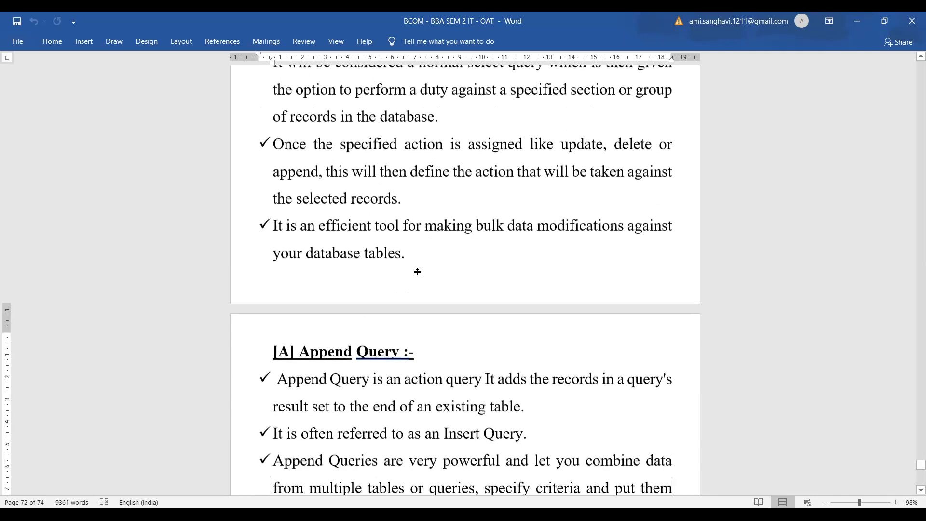
scroll(419, 271, down, 3)
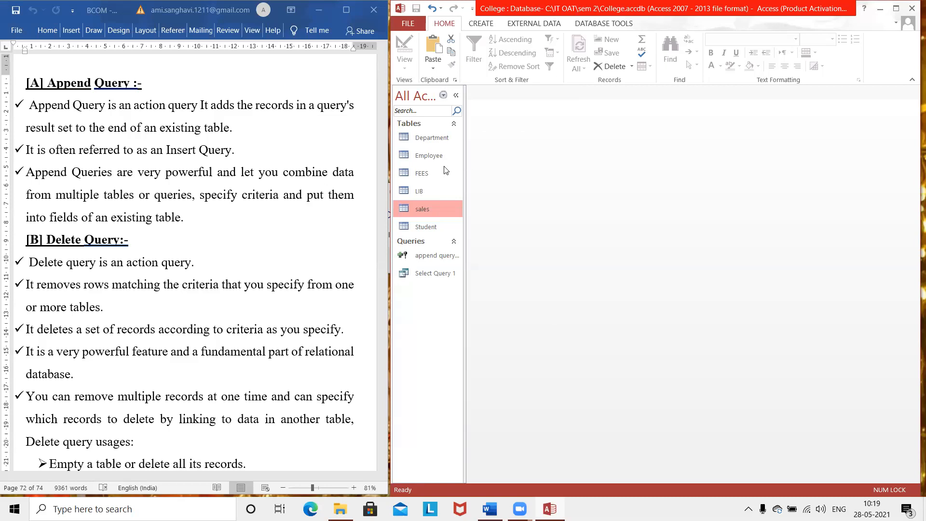
In the College database in Access, inspect the Employee and sales tables, and close both
double_click(409, 155)
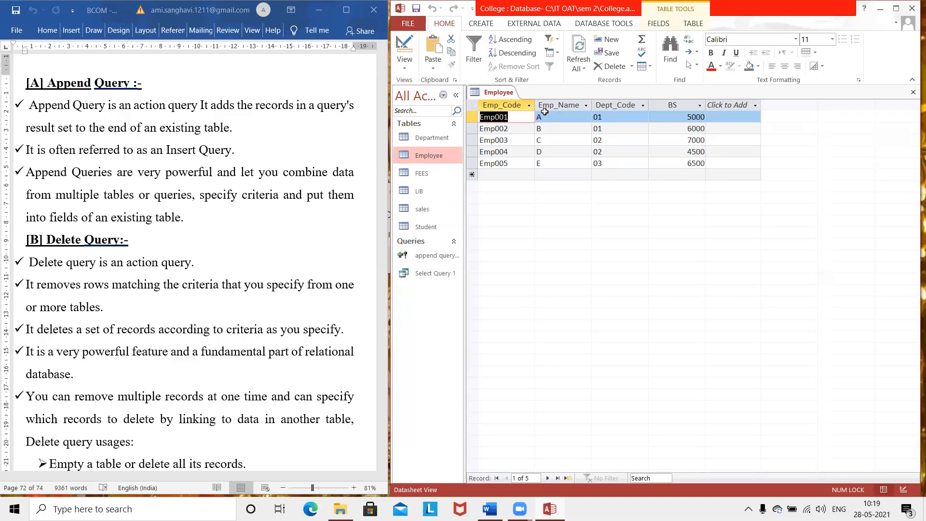
click(423, 210)
double_click(423, 210)
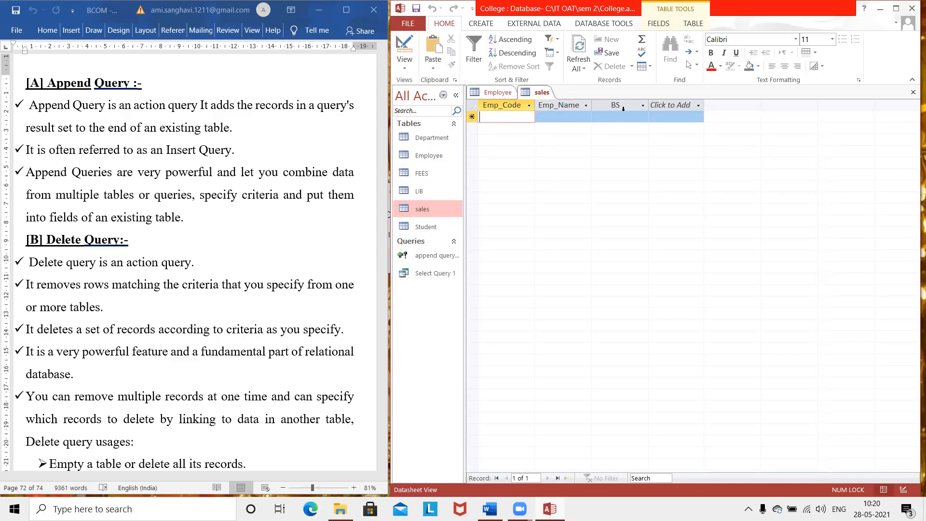
click(913, 92)
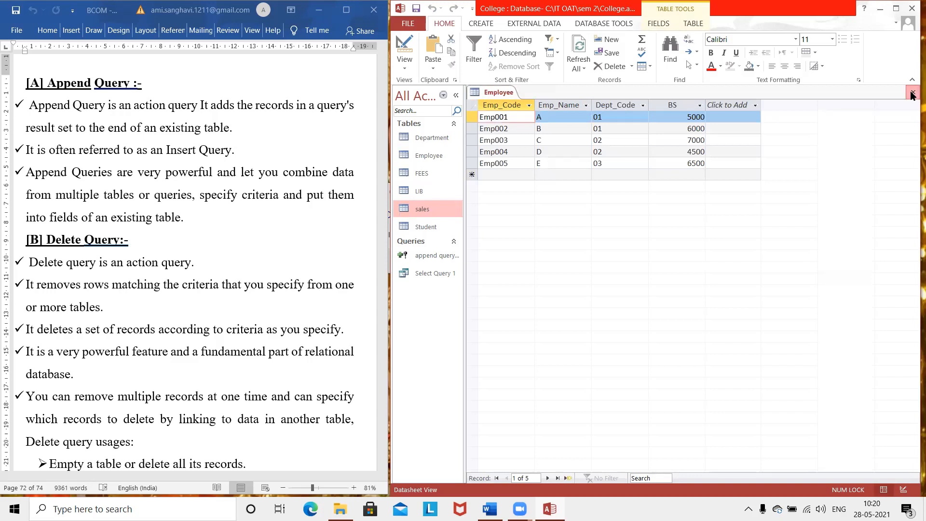
click(913, 94)
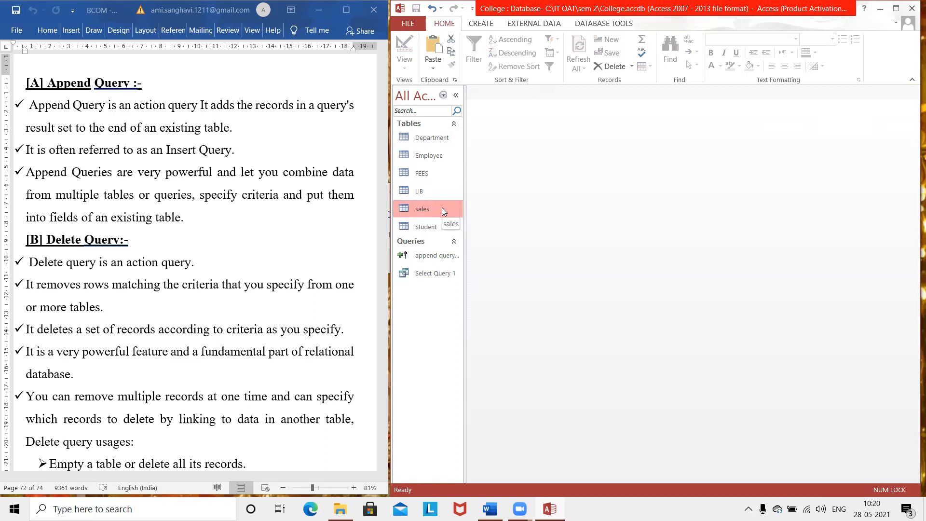
Create a new query in design view with the Employee table as its source
click(484, 25)
click(563, 70)
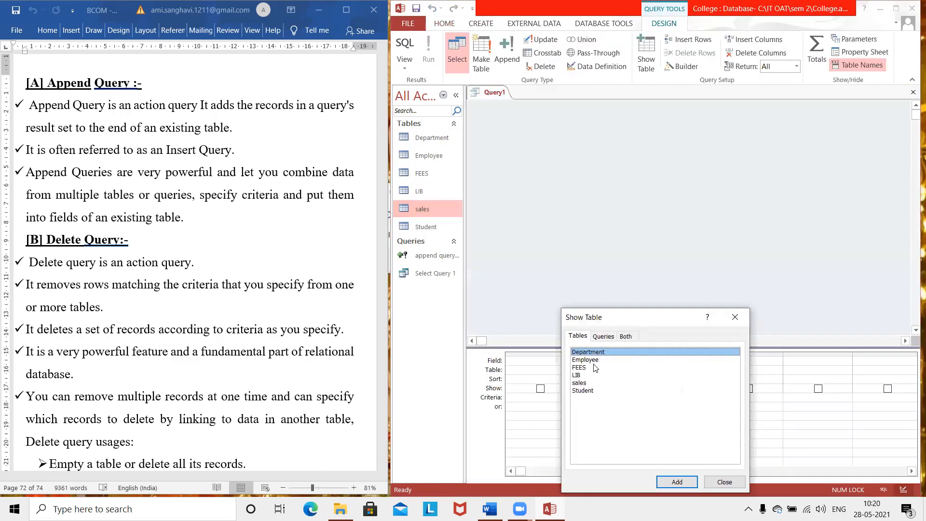
click(594, 360)
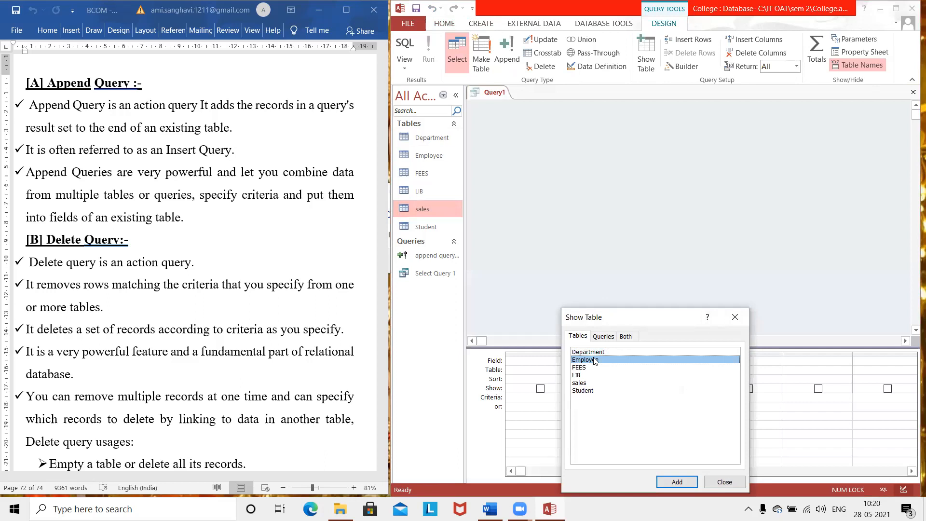
click(664, 483)
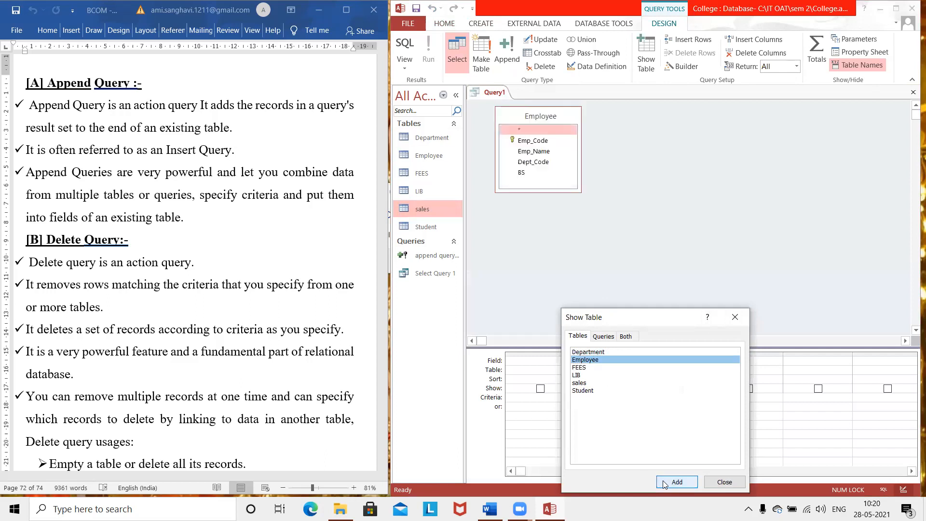
click(716, 483)
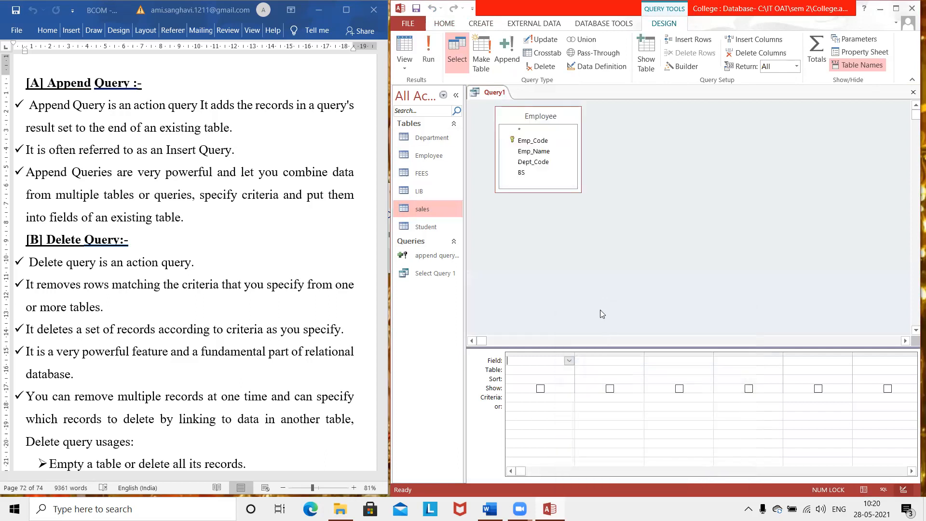
Add the Emp_Code, Emp_Name, Dept_Code and BS fields to the query grid, each only once
double_click(534, 142)
double_click(536, 151)
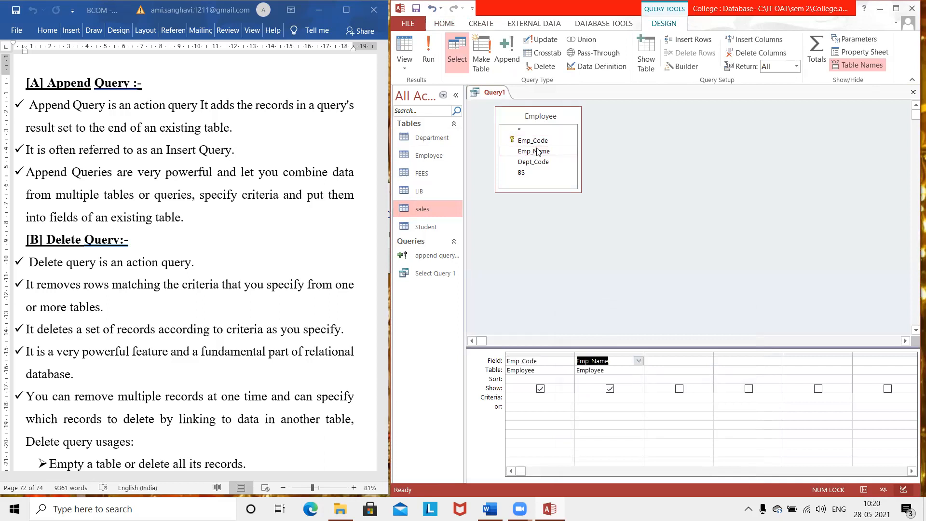
double_click(535, 162)
double_click(535, 163)
double_click(535, 162)
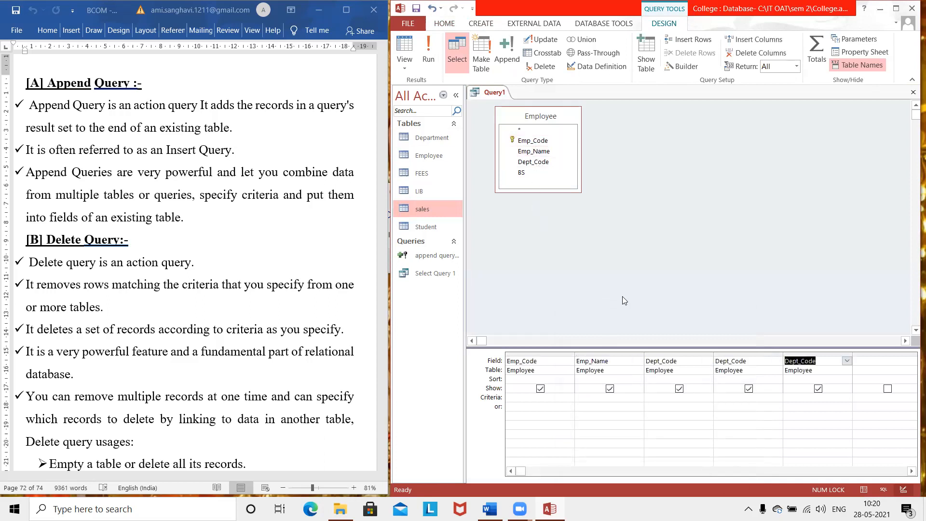
key(Delete)
click(745, 360)
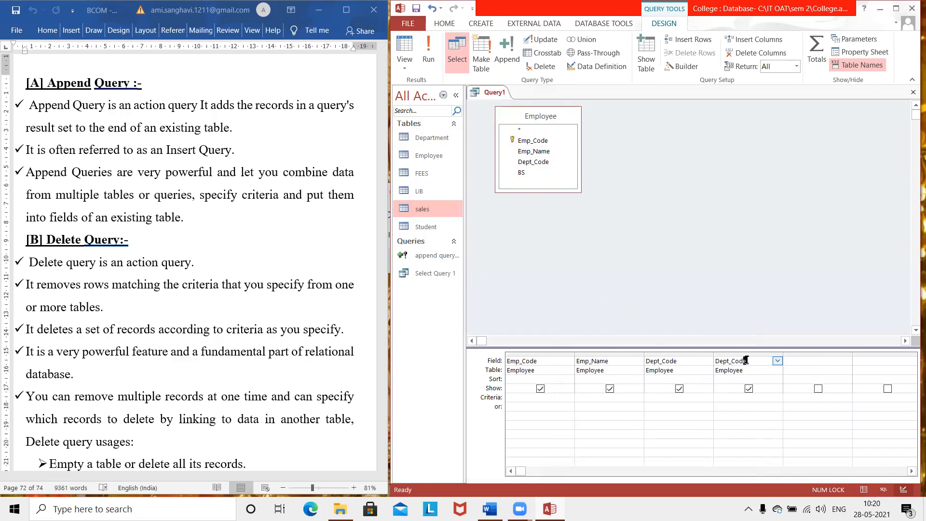
click(777, 361)
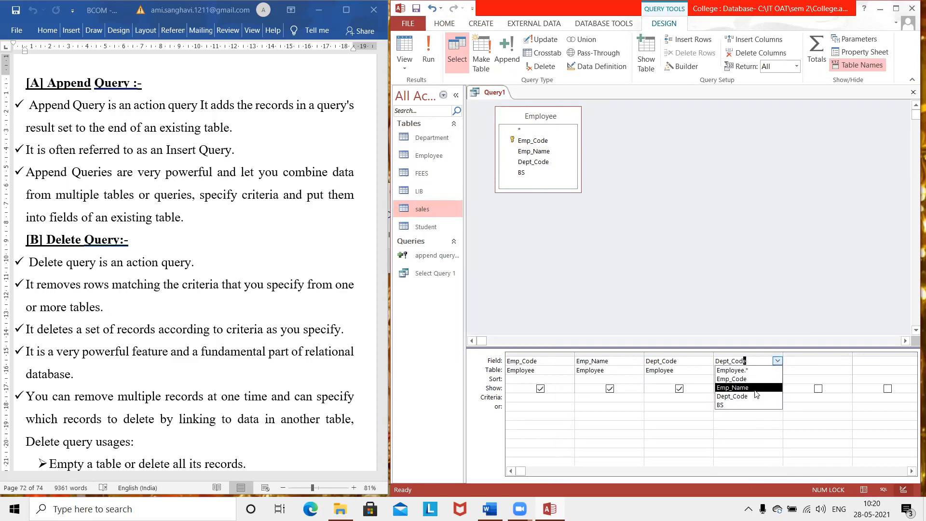
click(747, 404)
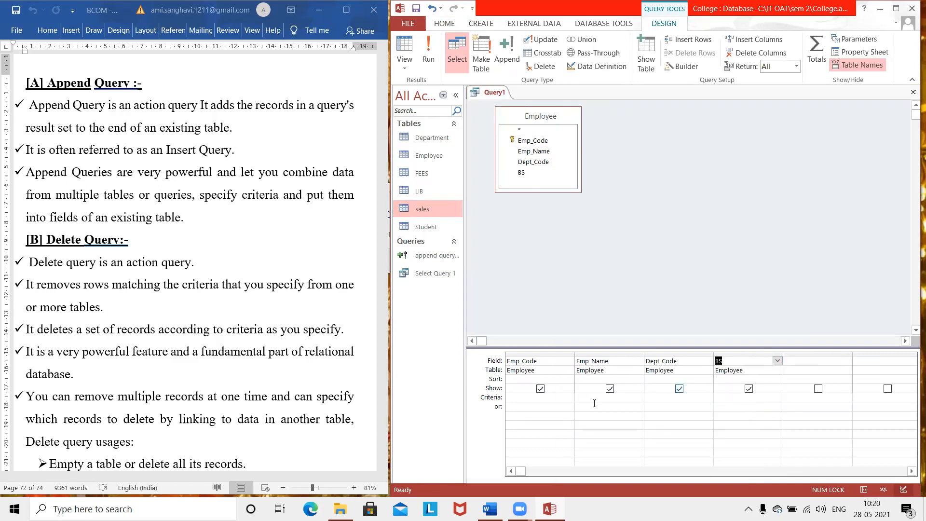
Set the Dept_Code criterion to "01" and exclude that field from the query output
click(657, 398)
text(01)
click(680, 388)
Convert the query to an append query targeting the sales table in the current database
click(509, 58)
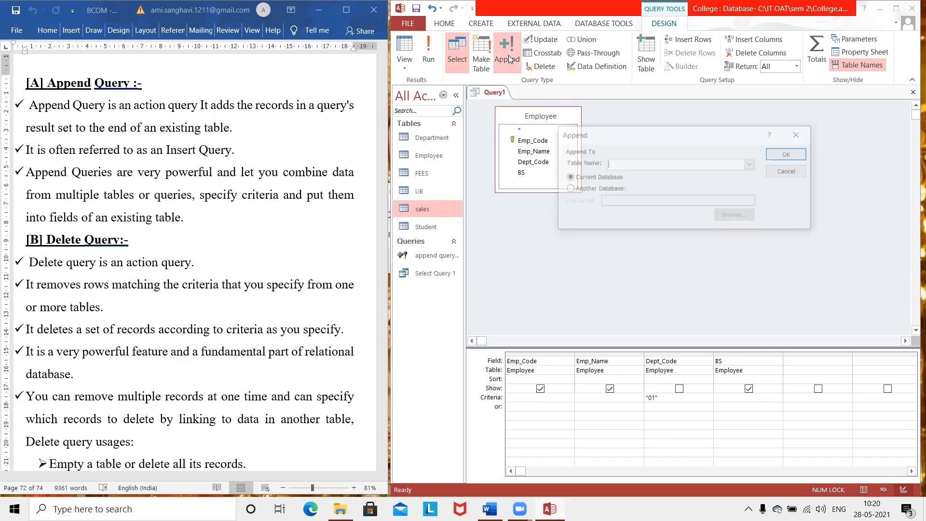
click(751, 164)
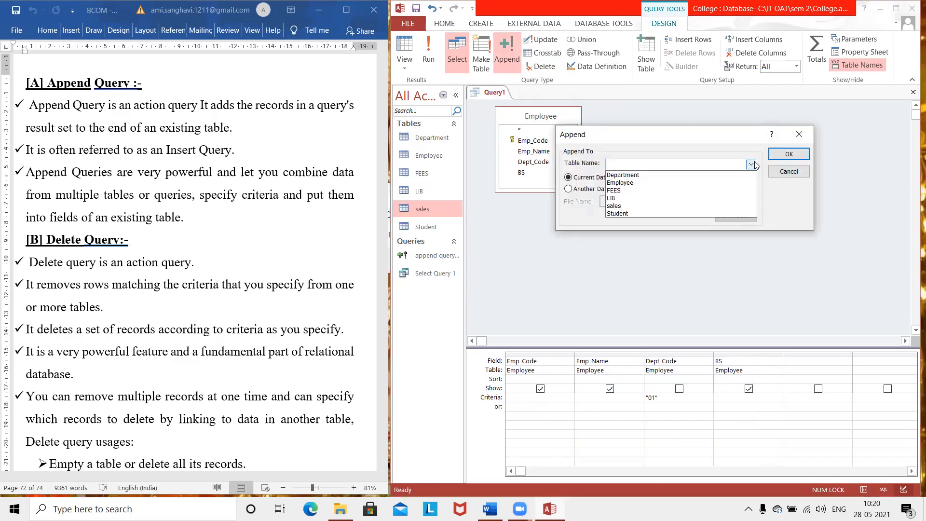
click(622, 205)
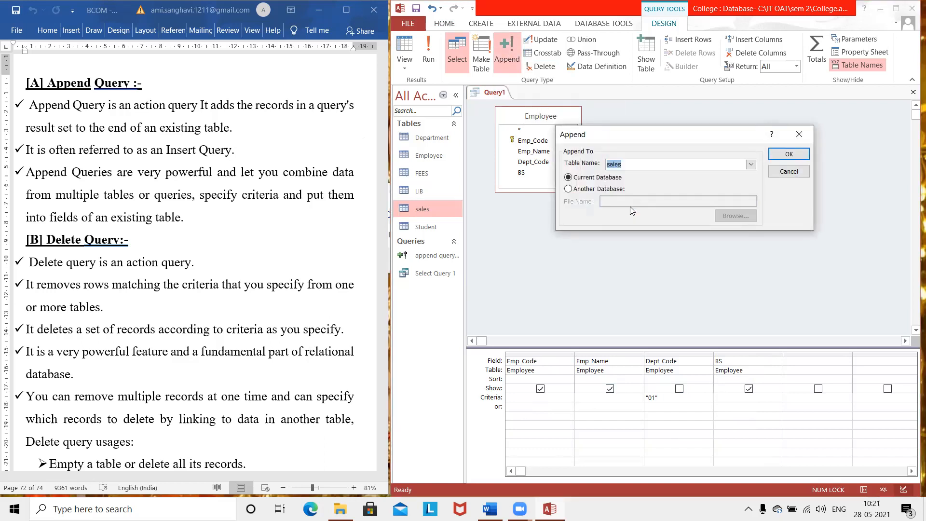
click(794, 155)
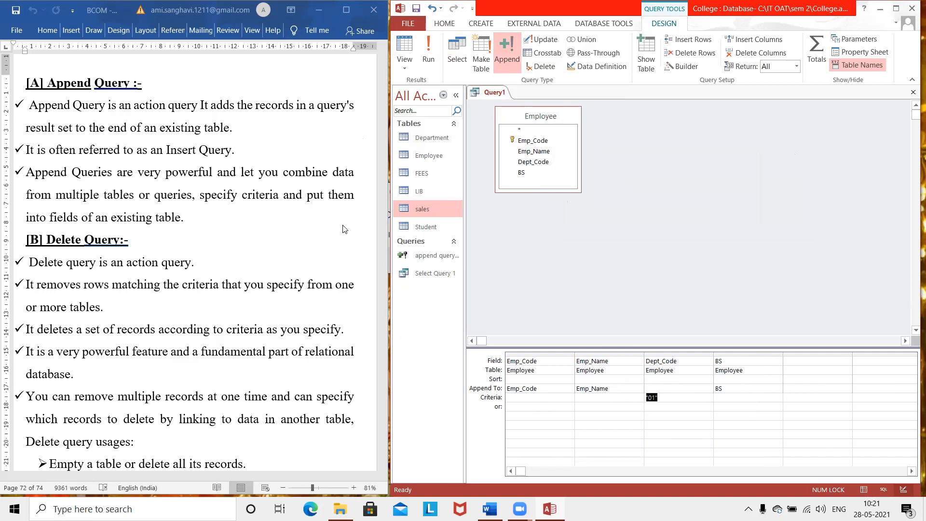
Run the append query, accept appending the rows, and check the records in the sales table
click(428, 54)
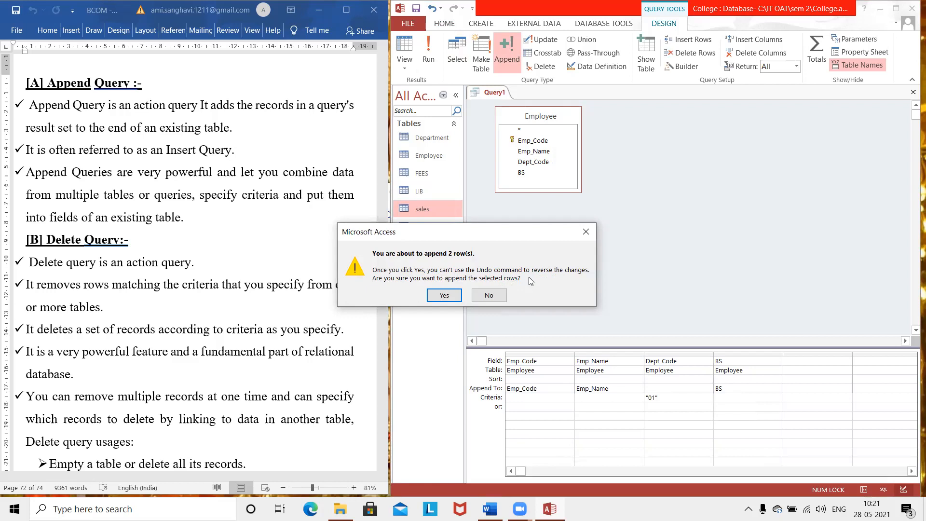
click(444, 295)
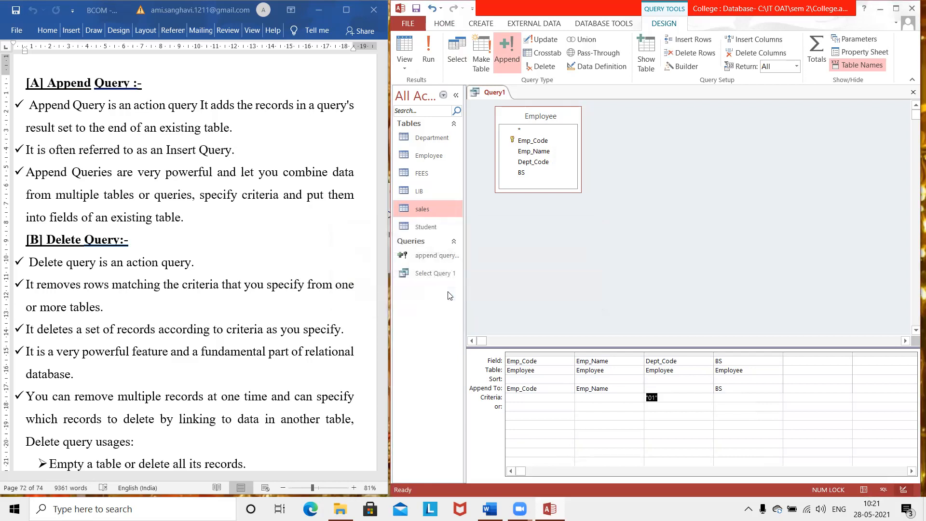
double_click(423, 210)
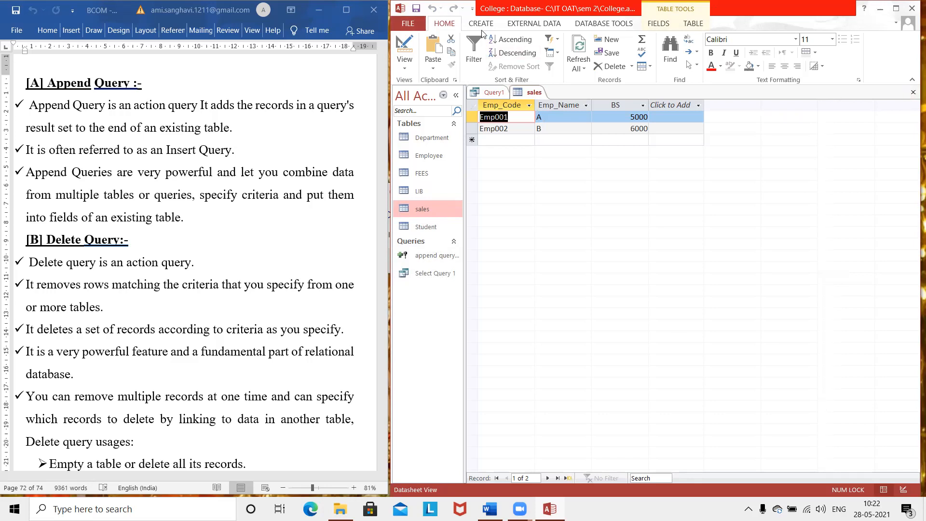
click(913, 91)
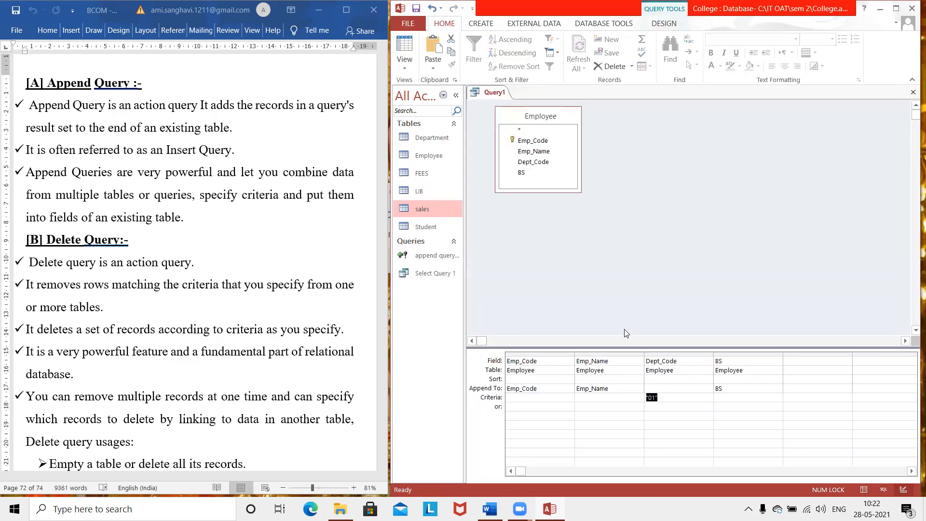
Save the query as Append Query 1, replacing the existing query of the same name
key(ctrl+s)
text(append)
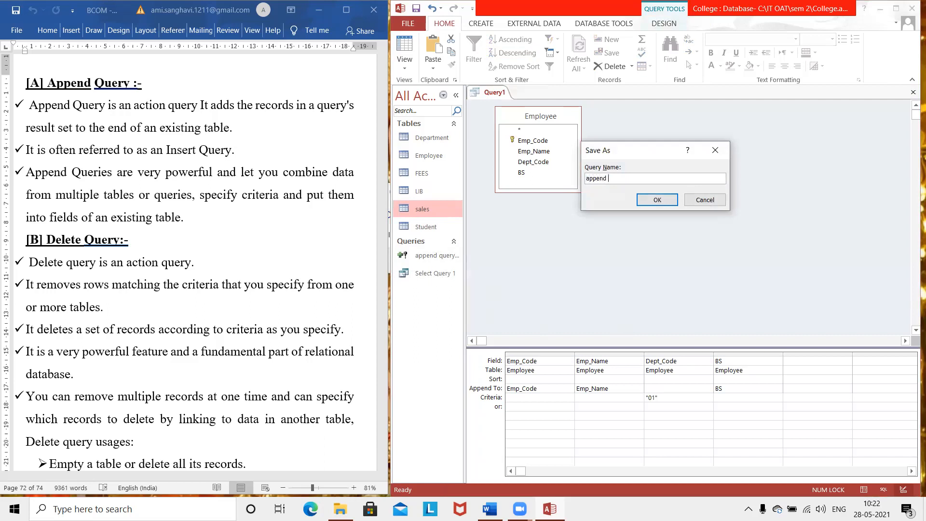
key(Caps_Lock)
text(QUERT)
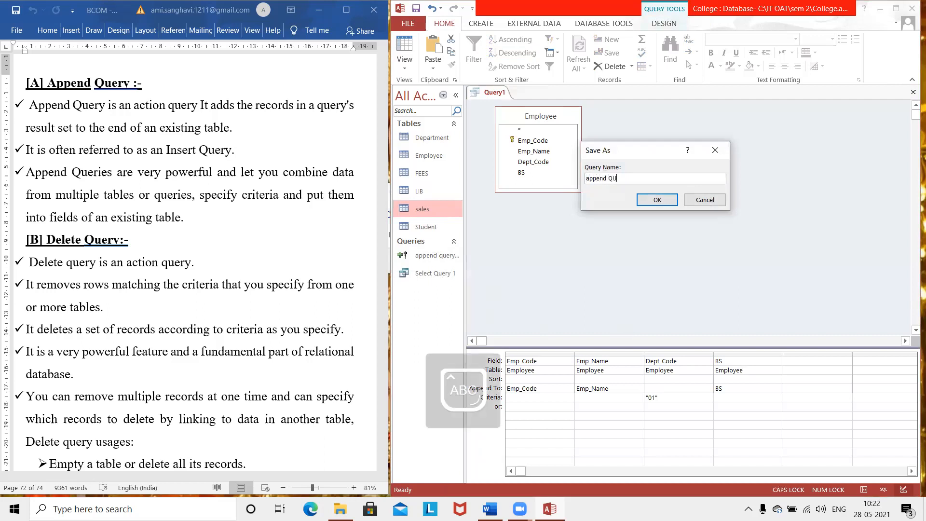
key(BackSpace)
key(BackSpace)
key(BackSpace)
key(Caps_Lock)
text(uery)
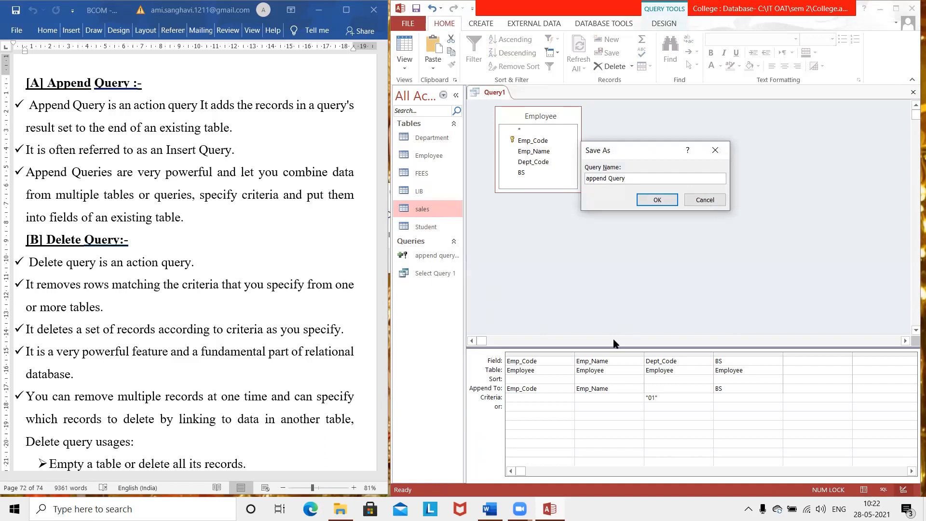
click(589, 179)
key(BackSpace)
text(A)
text( 1)
click(657, 201)
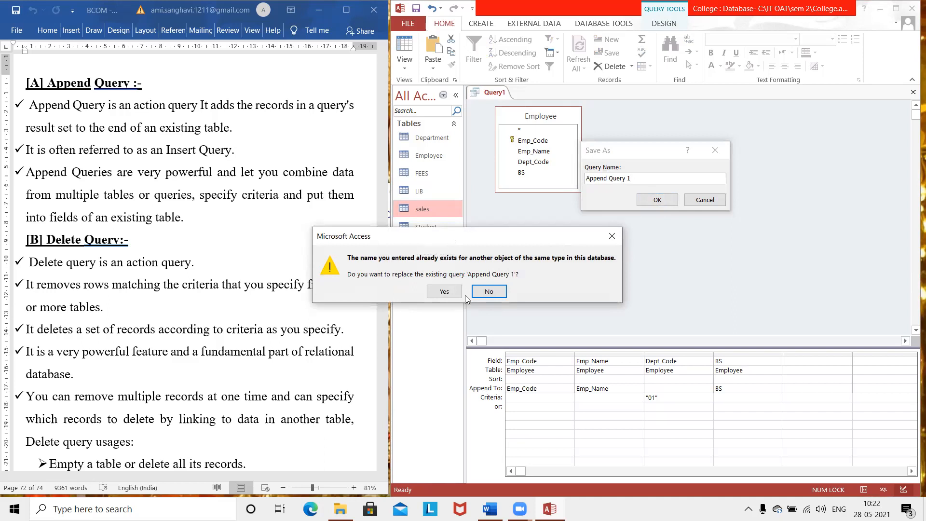
click(444, 292)
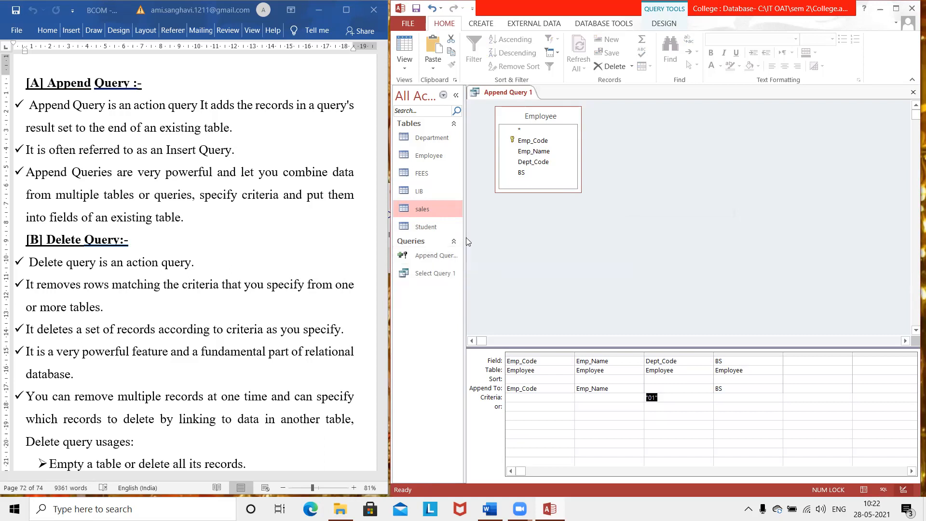
Widen the database object list to fit the full query names and close Append Query 1
drag(464, 241, 491, 237)
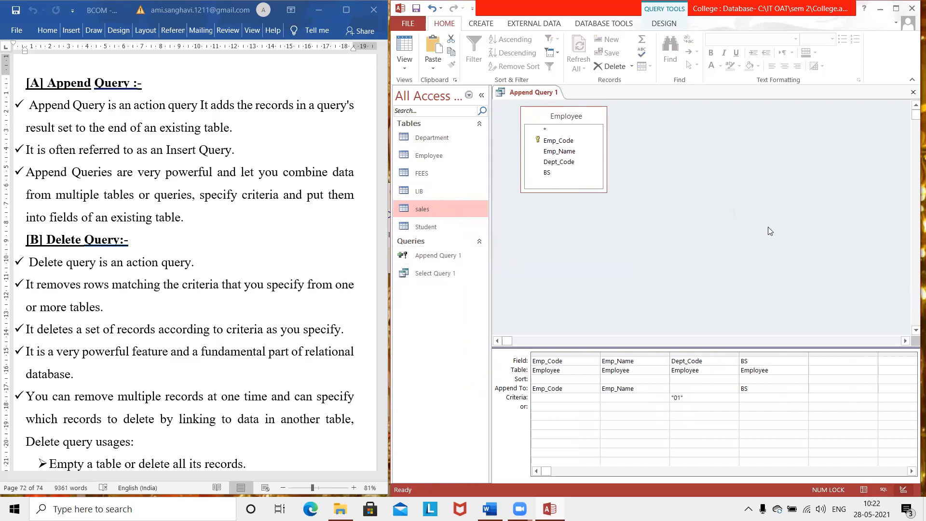
click(911, 93)
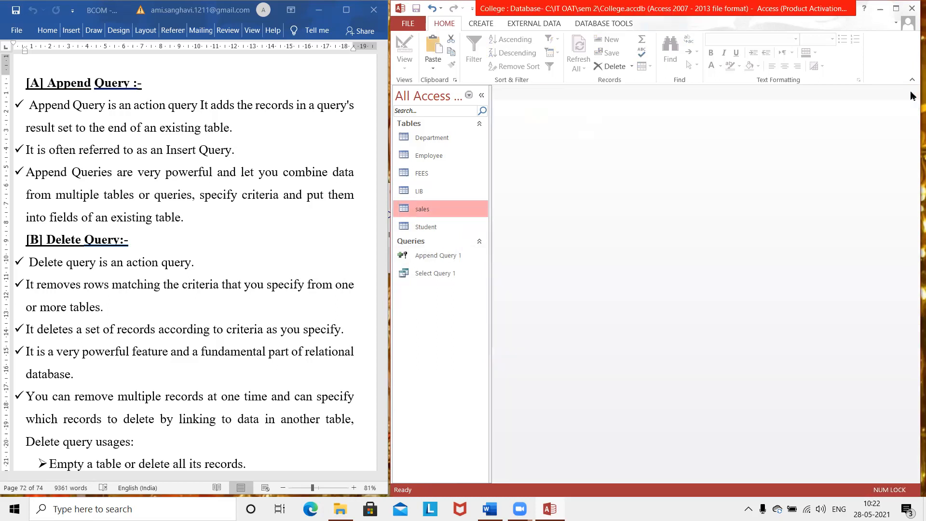
Read the Delete Query notes in the Word document, down to the list of delete query usages
click(81, 282)
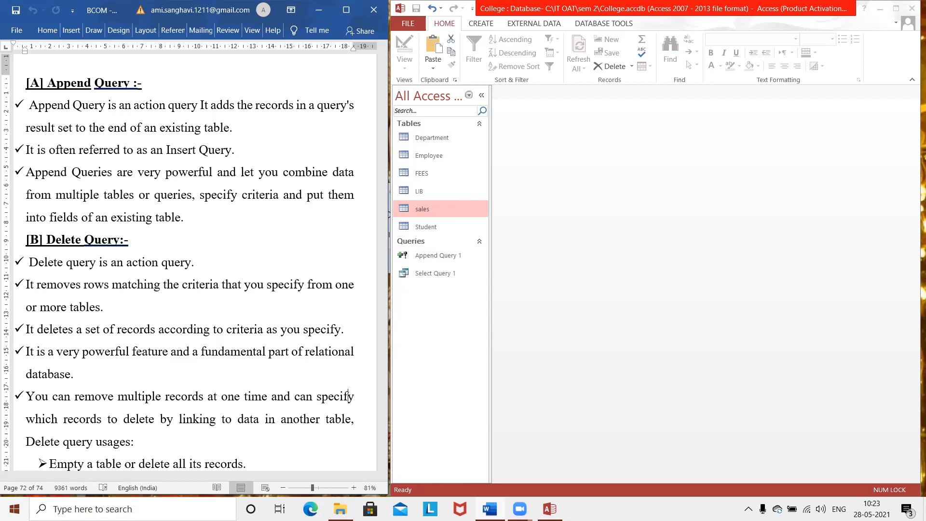
key(Down)
key(Down)
key(Down)
key(Down)
key(Down)
key(Down)
key(Down)
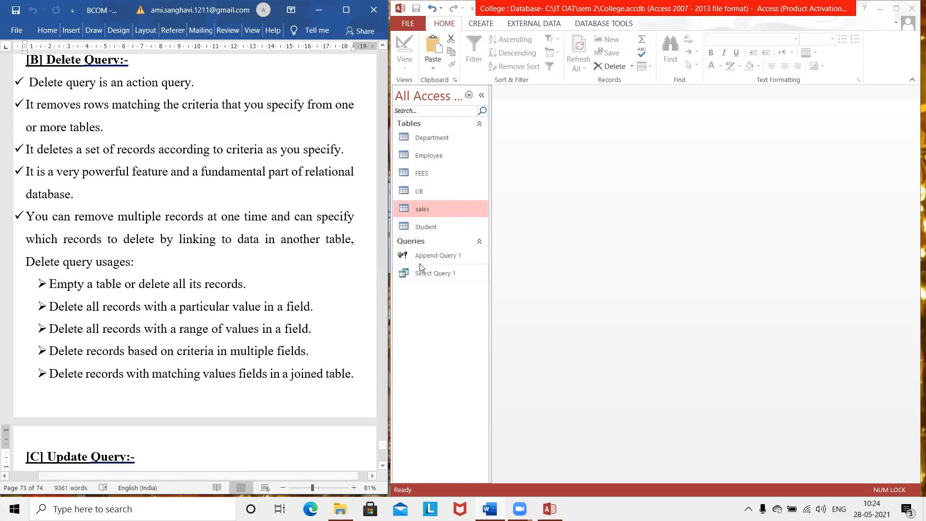
Open the LIB table, look over its record's class and book code fields, and close the table
double_click(432, 191)
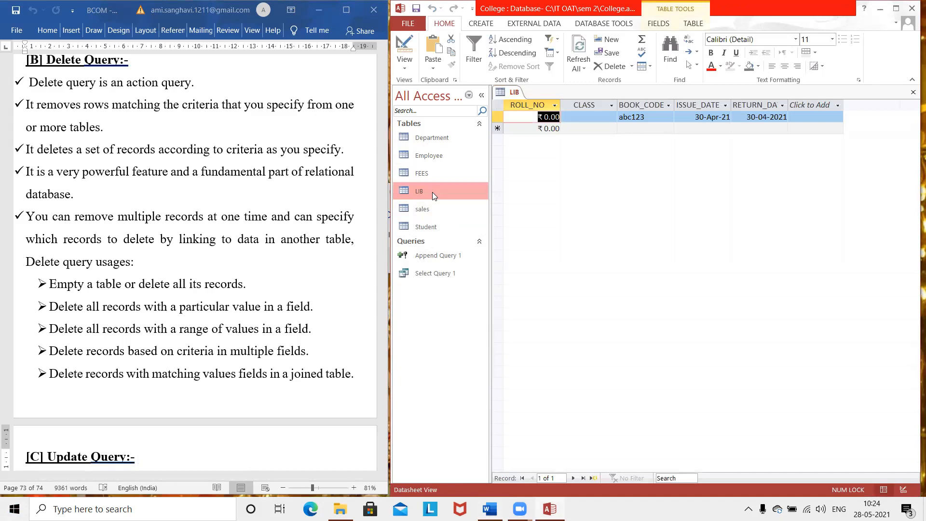
click(575, 118)
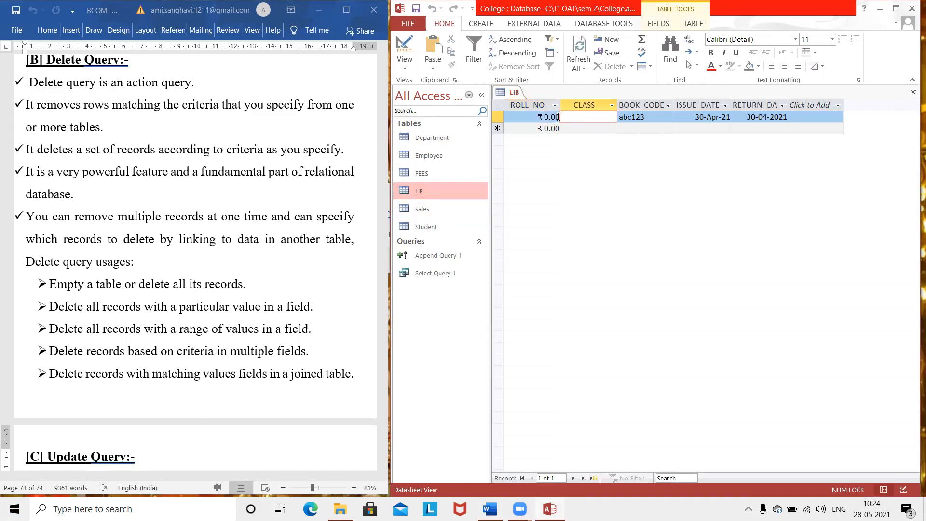
click(652, 117)
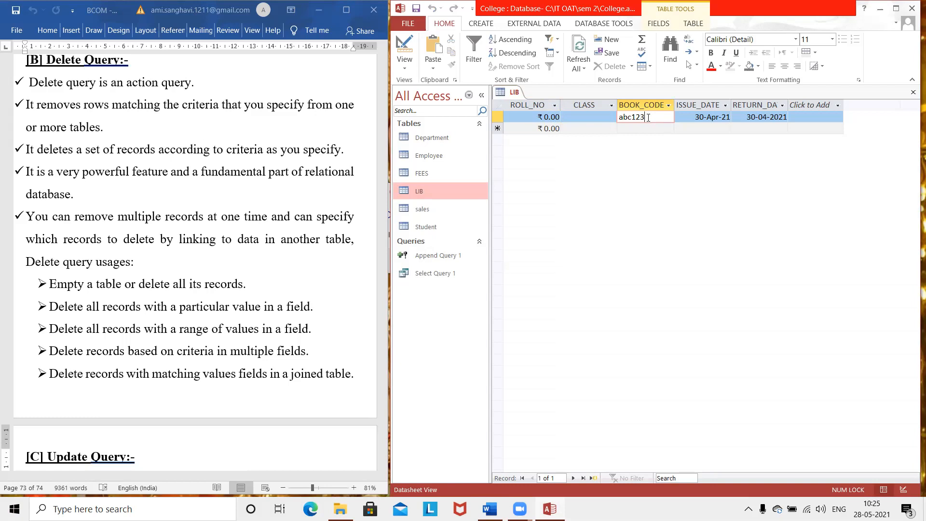
click(913, 93)
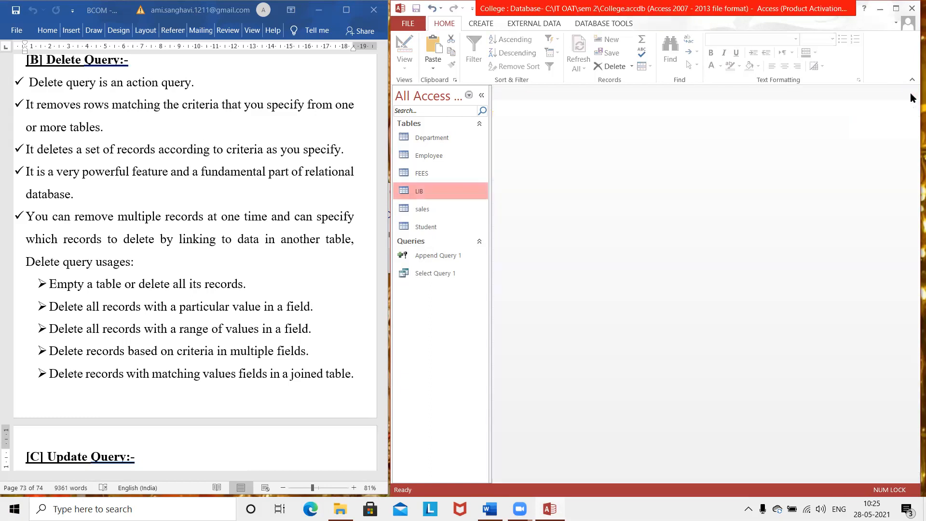
click(484, 23)
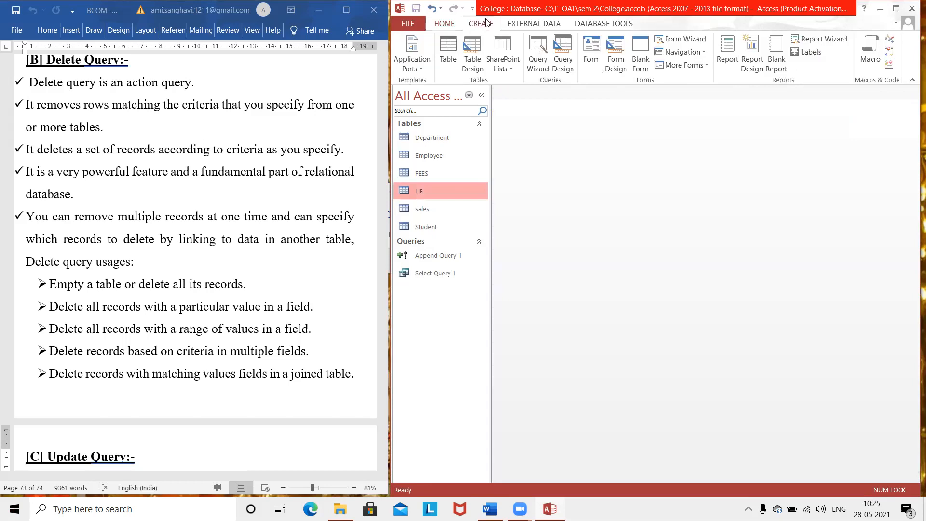
click(563, 62)
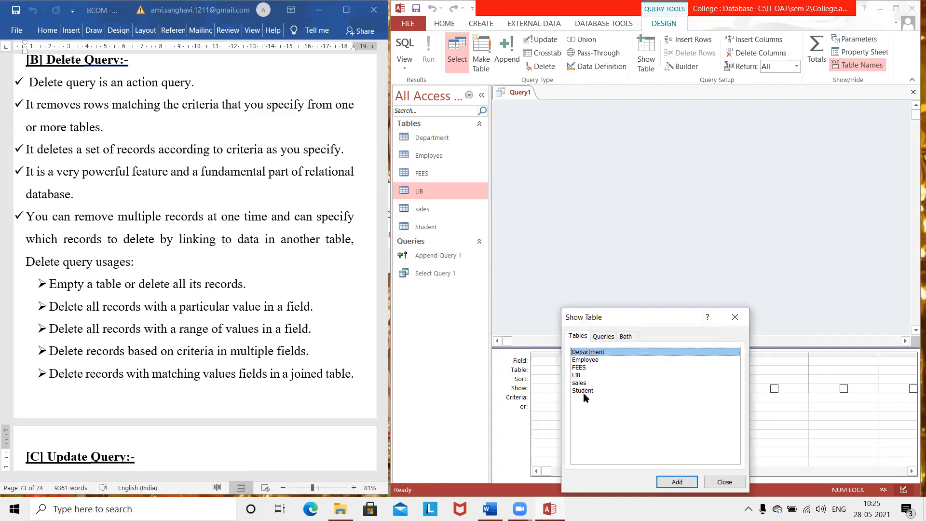
click(576, 375)
click(674, 482)
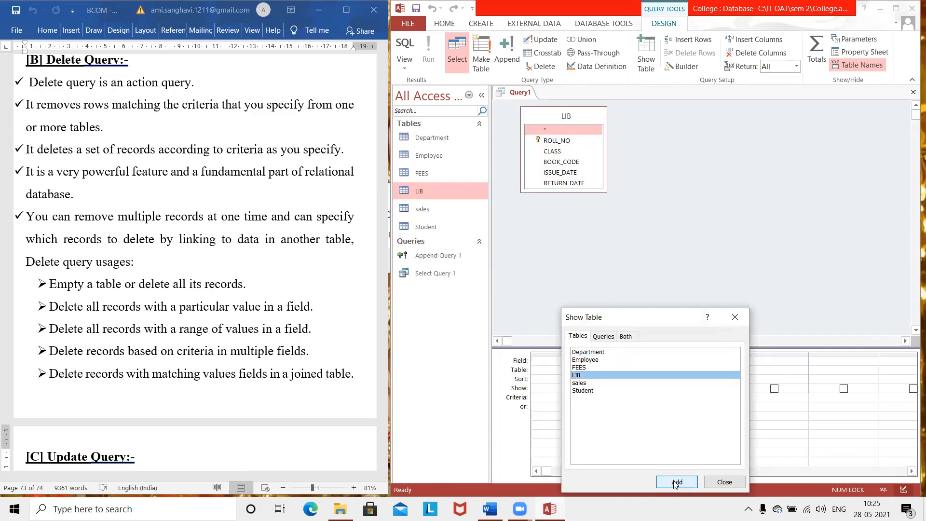
click(713, 485)
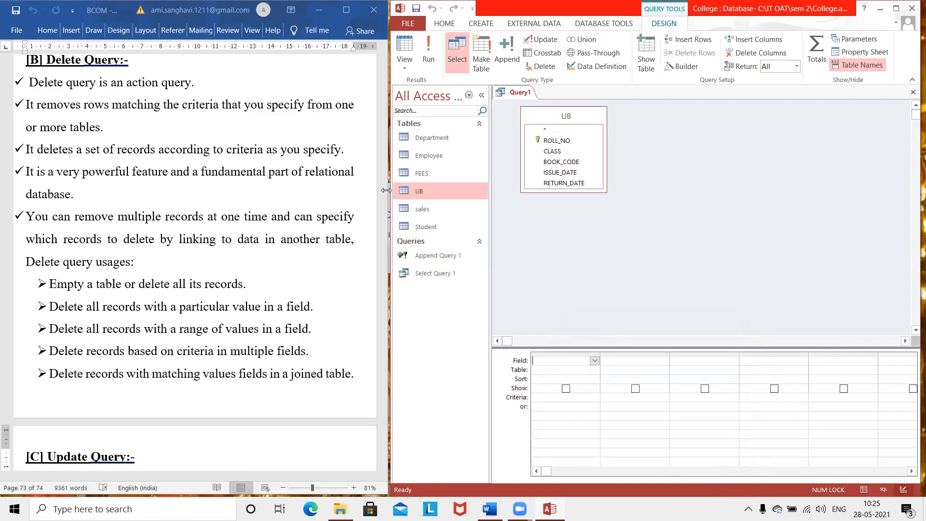
Open the LIB table's design and examine the properties of its fields from ROLL_NO to RETURN_DATE
click(426, 190)
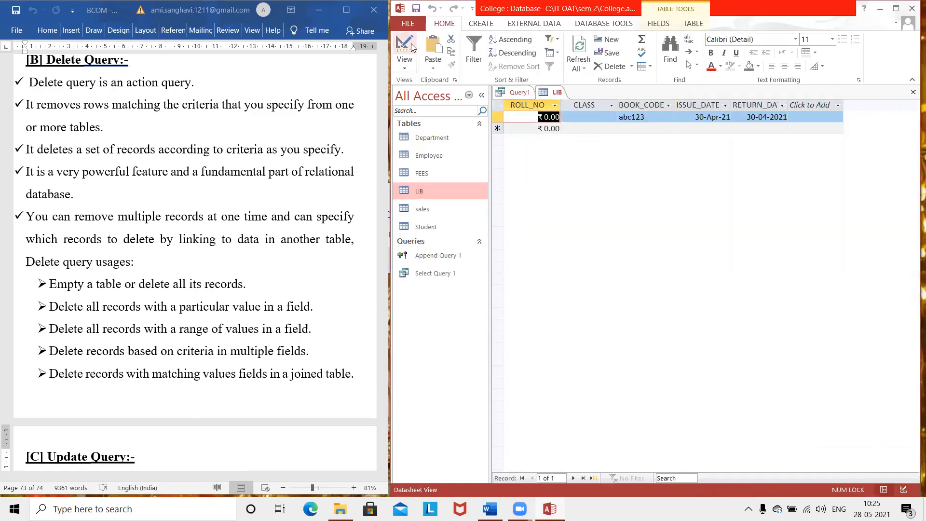
click(403, 46)
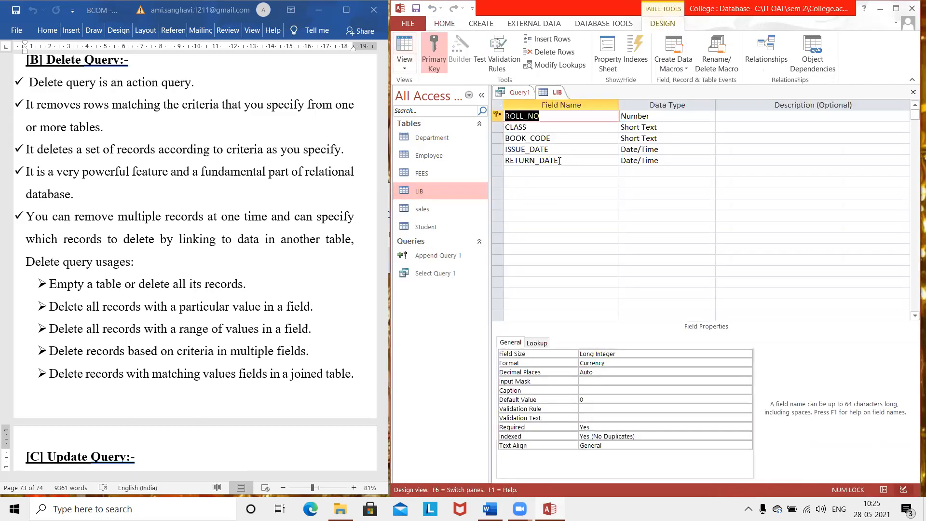
click(557, 120)
click(561, 127)
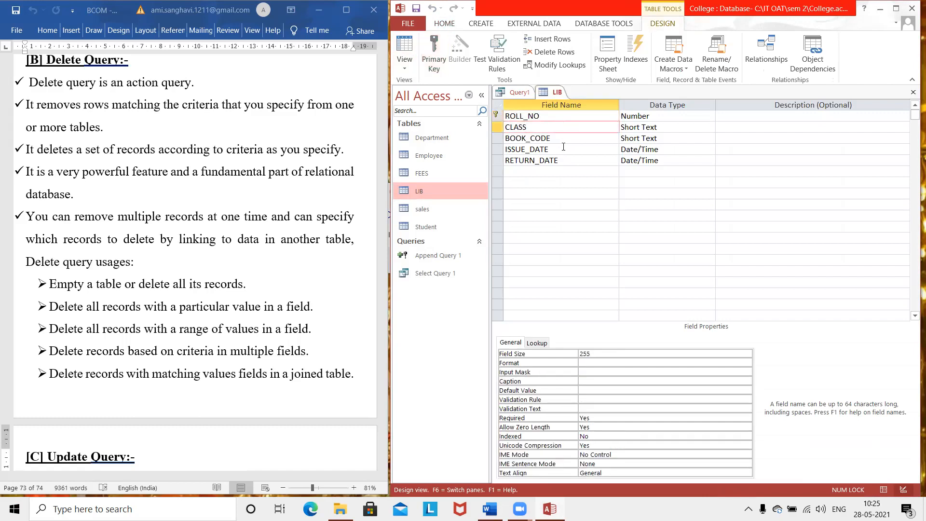
click(563, 149)
click(565, 160)
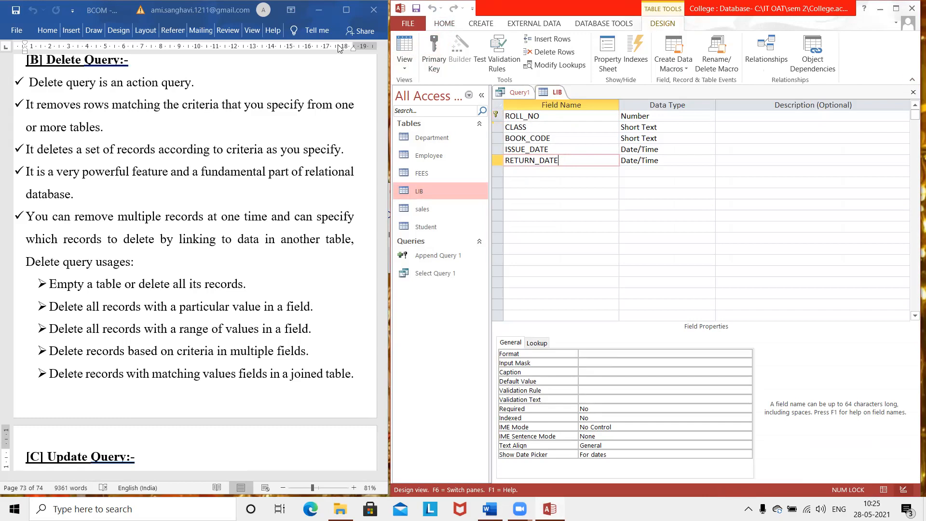
Complete the LIB record as roll 1, class 8, return date 05-05-2021, and add roll 2, class 8, xyz123, issued 21-May-21, returned 23-05-2021
click(407, 45)
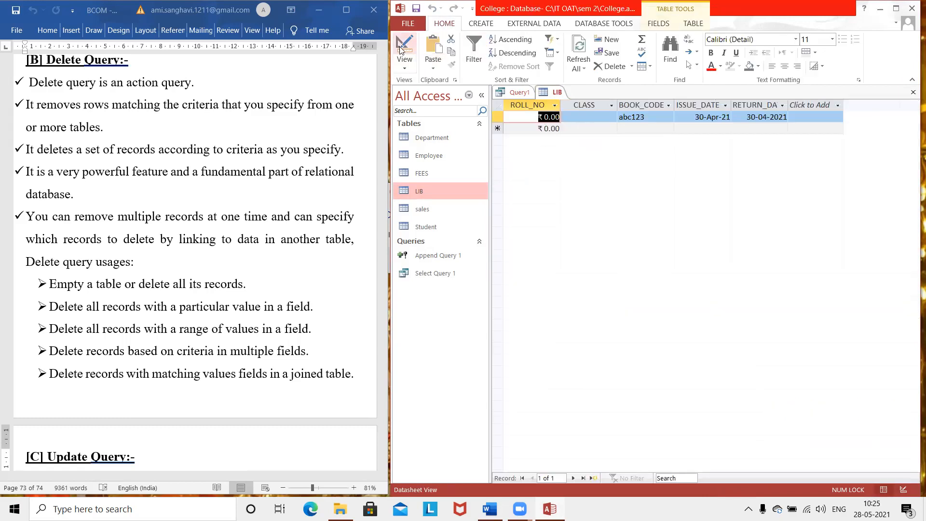
text(1)
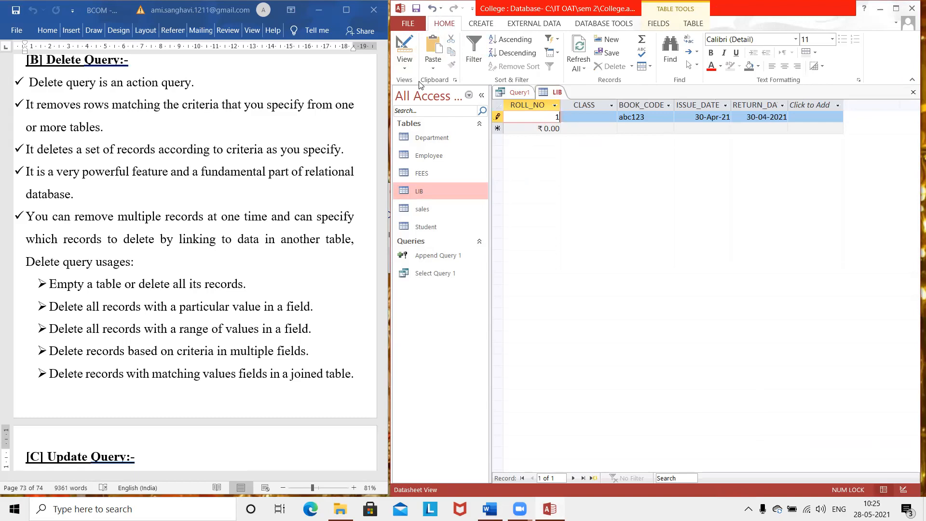
click(556, 129)
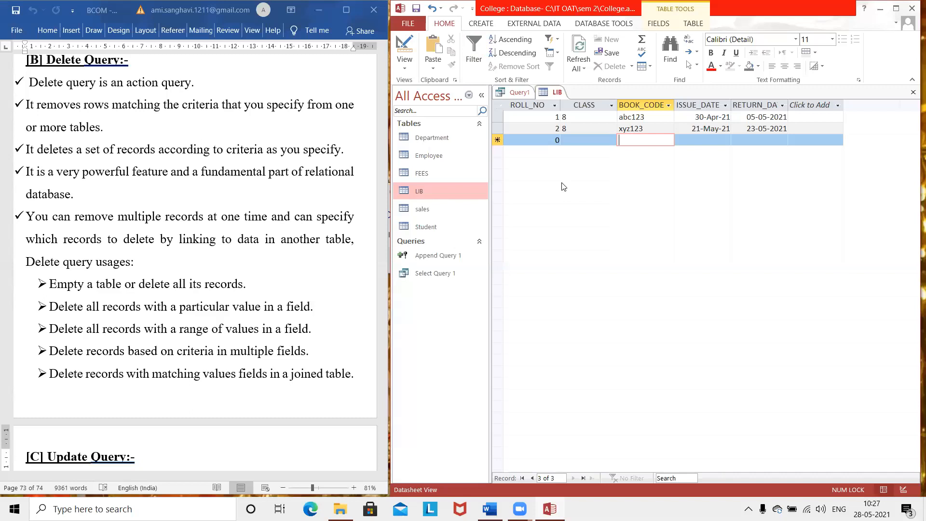
Close the unfinished Query1 without saving it
click(519, 92)
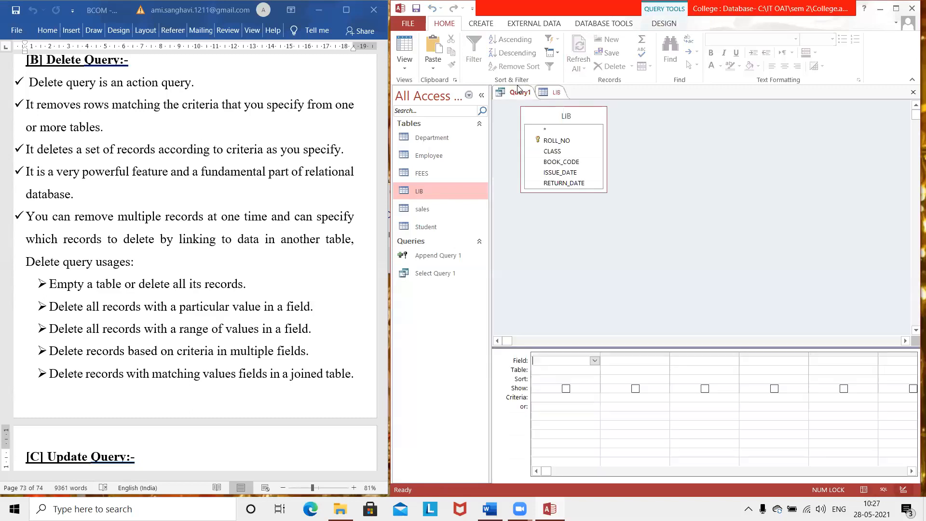
click(912, 91)
click(479, 288)
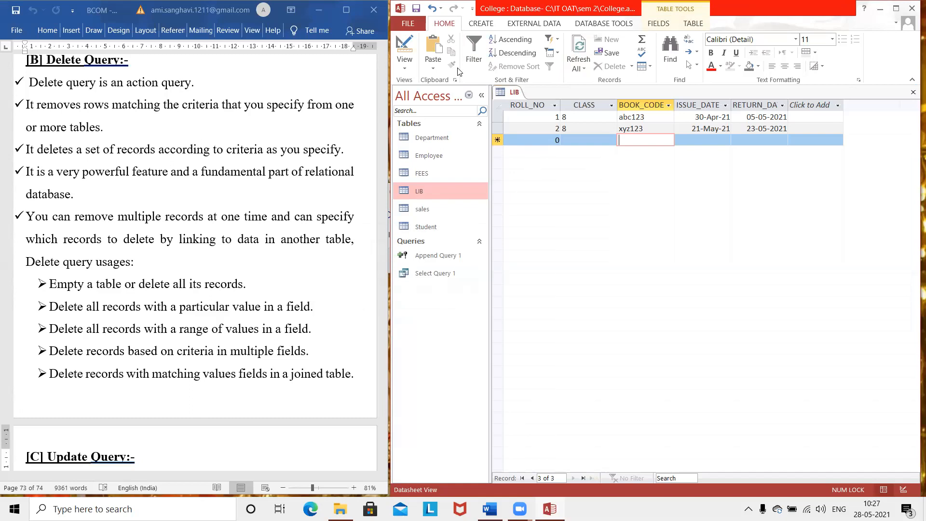
Check the BOOK_CODE field's properties in the LIB table design, review the records and close the table
click(404, 45)
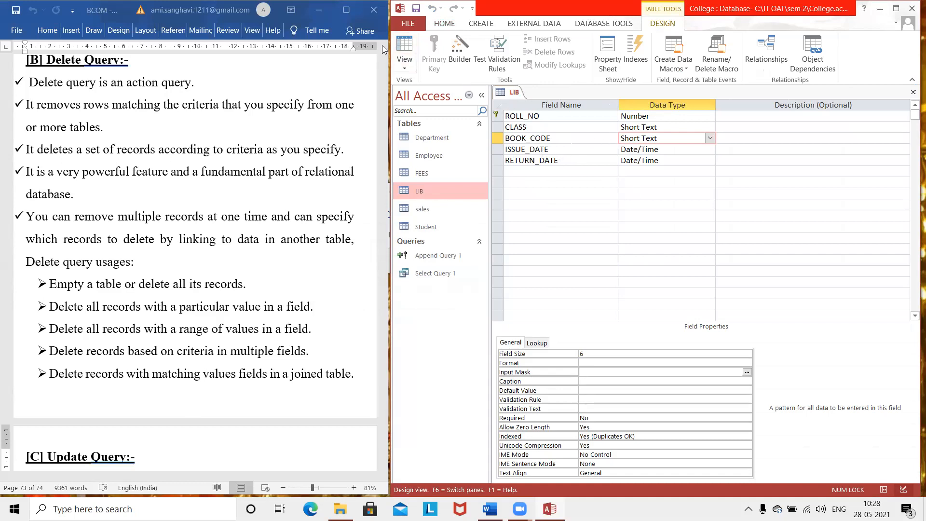
click(405, 46)
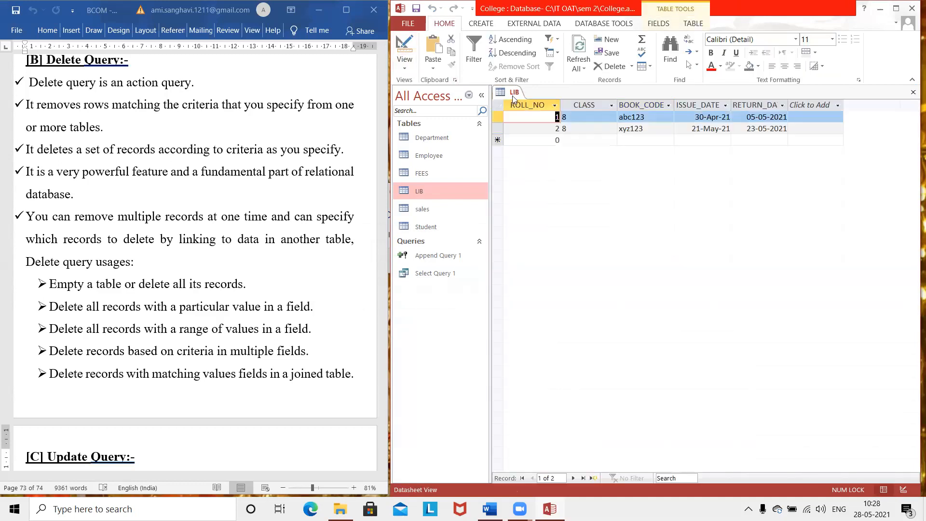
click(547, 130)
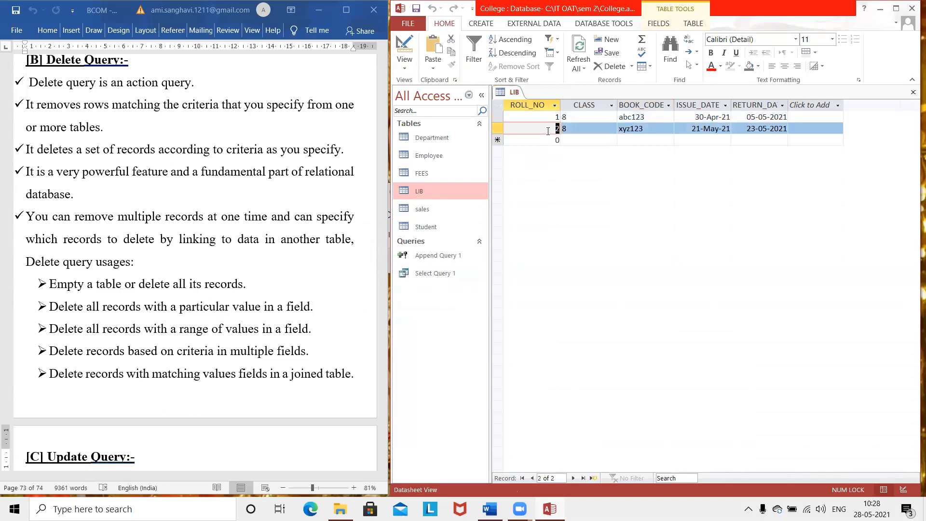
key(Down)
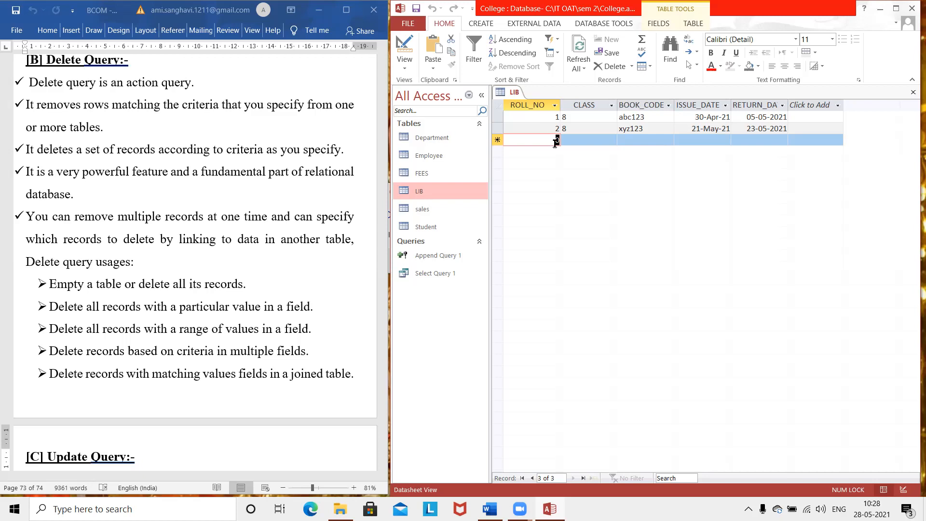
click(912, 94)
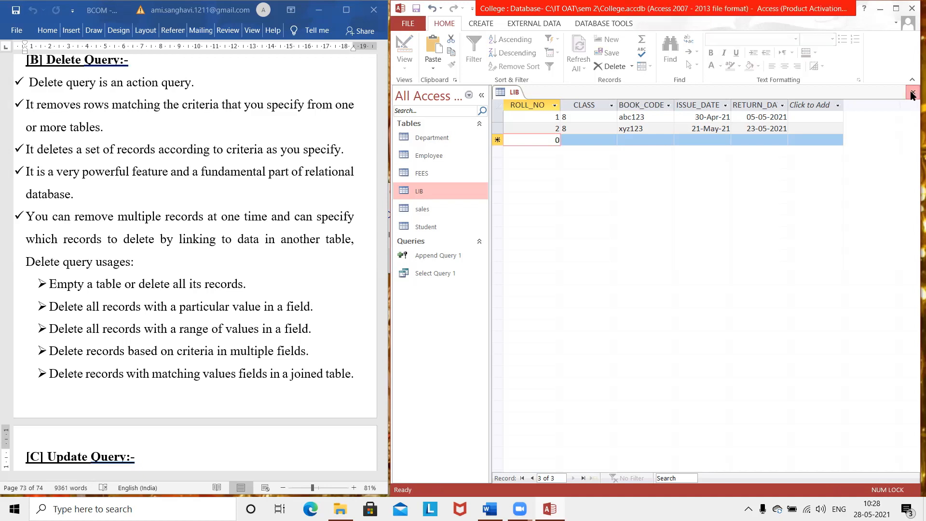
Create a new query in design view based on the LIB table
click(487, 24)
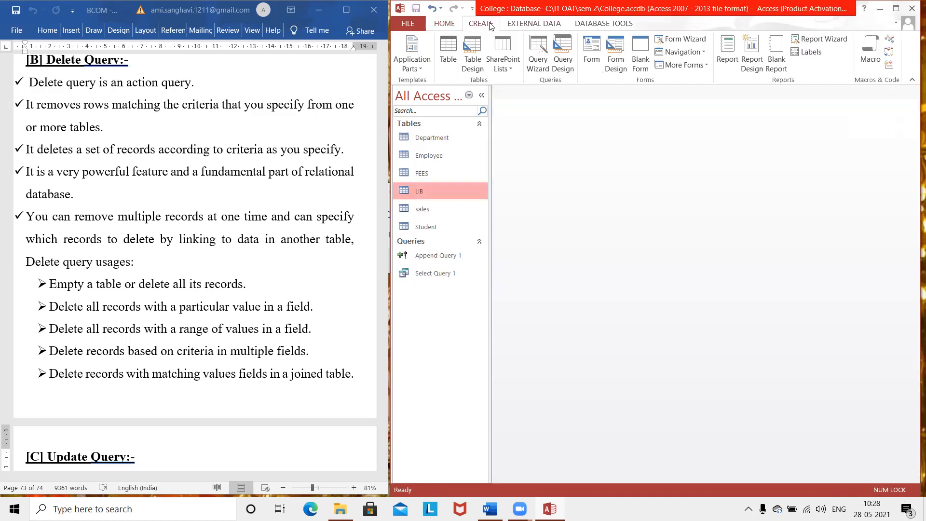
click(562, 57)
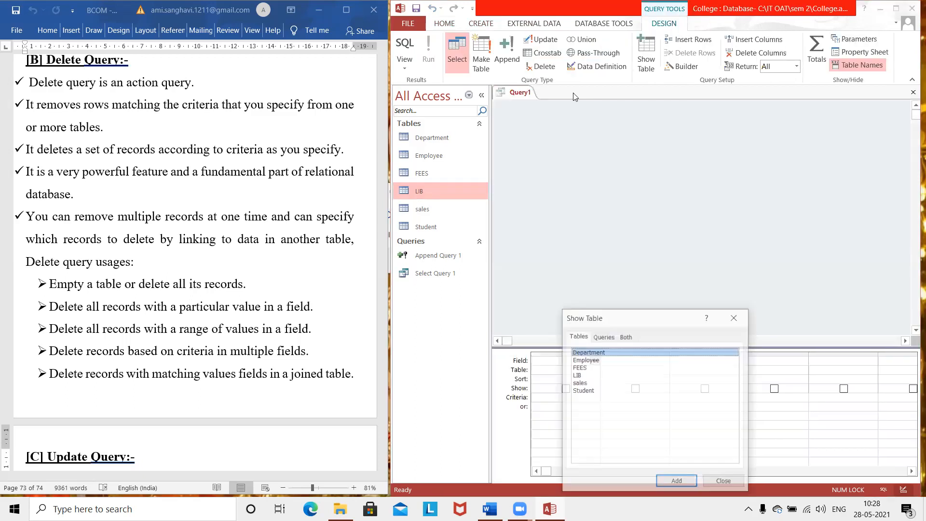
click(576, 375)
click(669, 486)
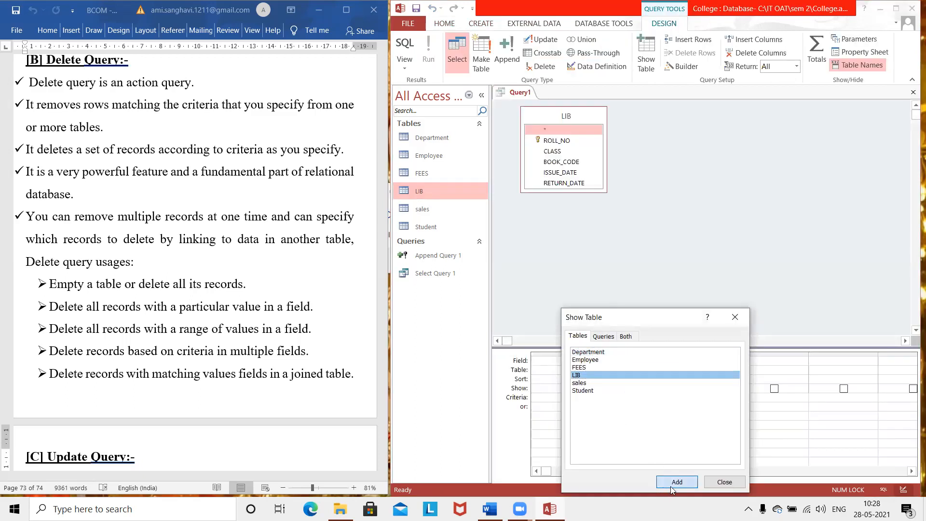
click(717, 482)
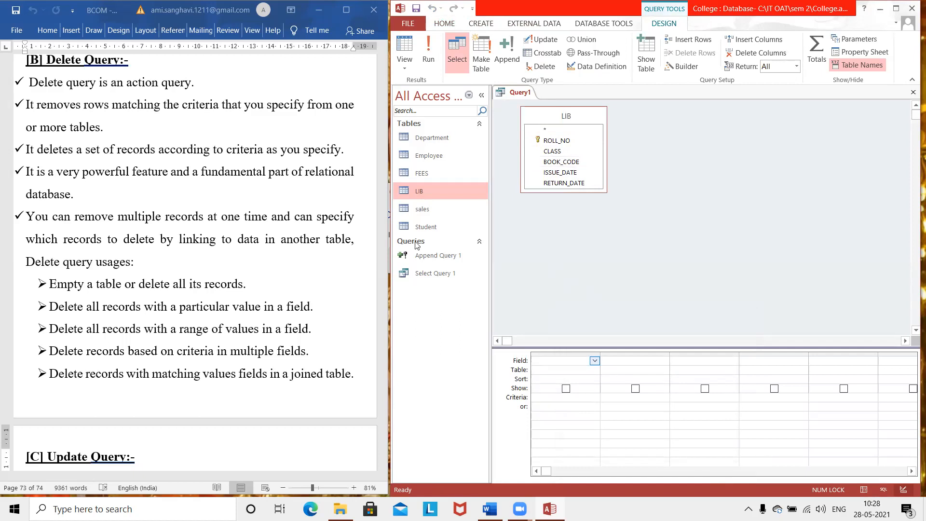
Add the BOOK_CODE field to the query grid with abc123 as its criterion
double_click(572, 162)
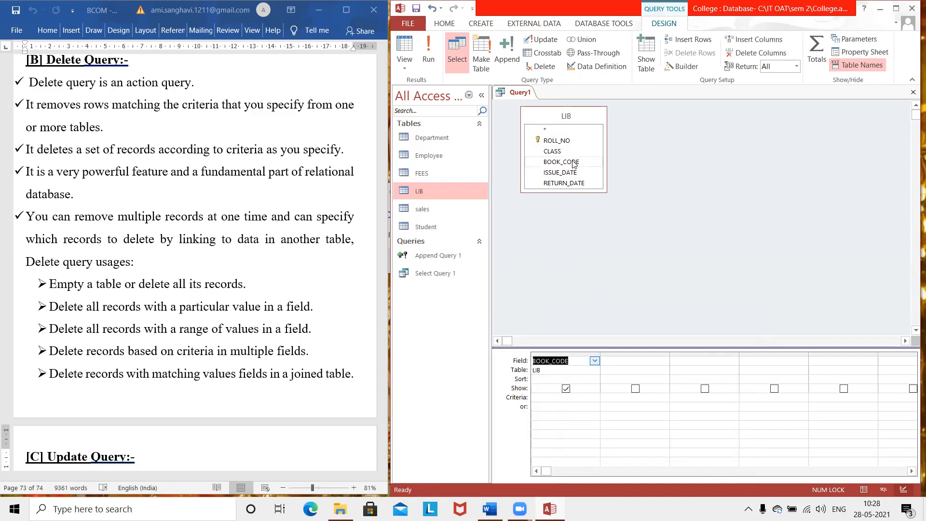
click(543, 399)
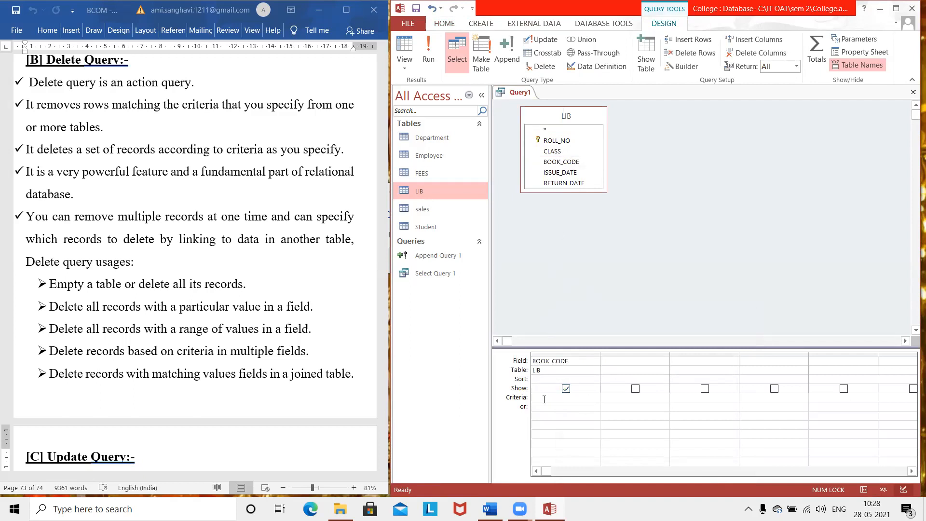
text(abc1)
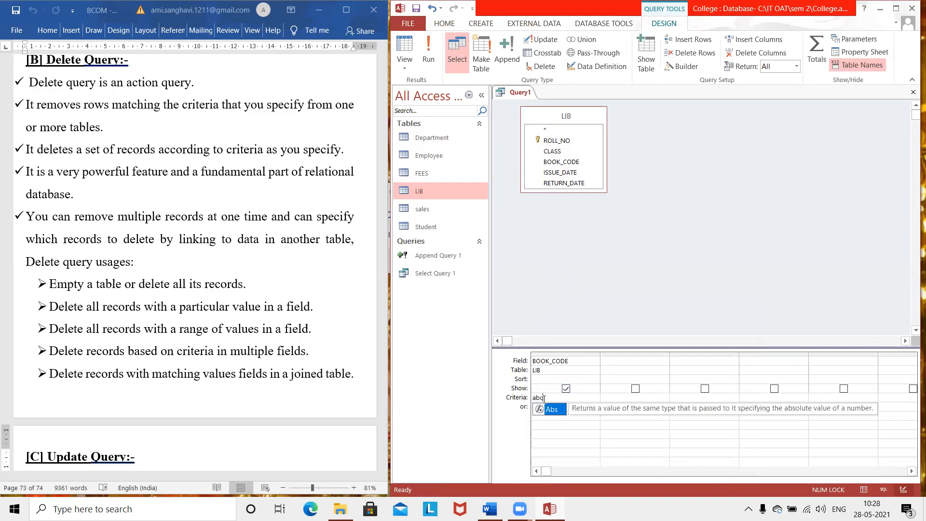
text(23)
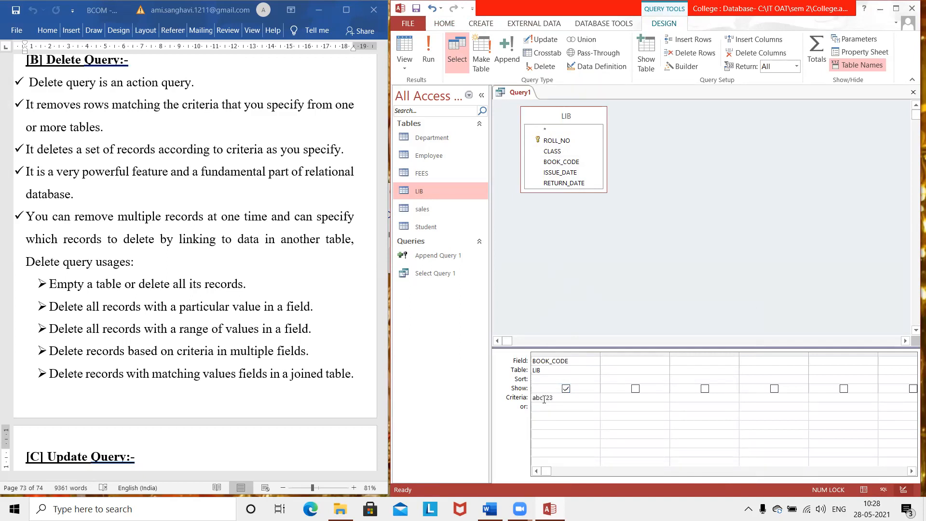
click(545, 409)
Convert the query to a delete query, run it and accept deleting the matching LIB rows
click(541, 67)
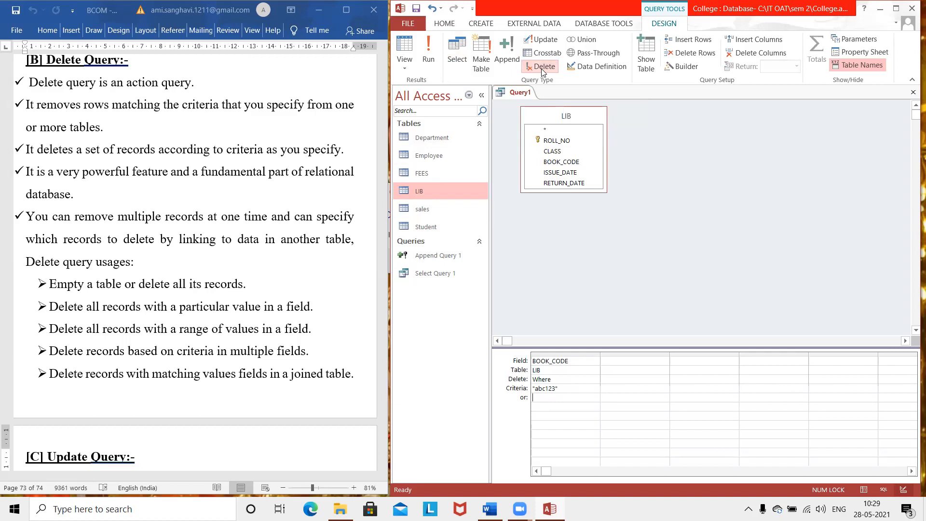
click(428, 57)
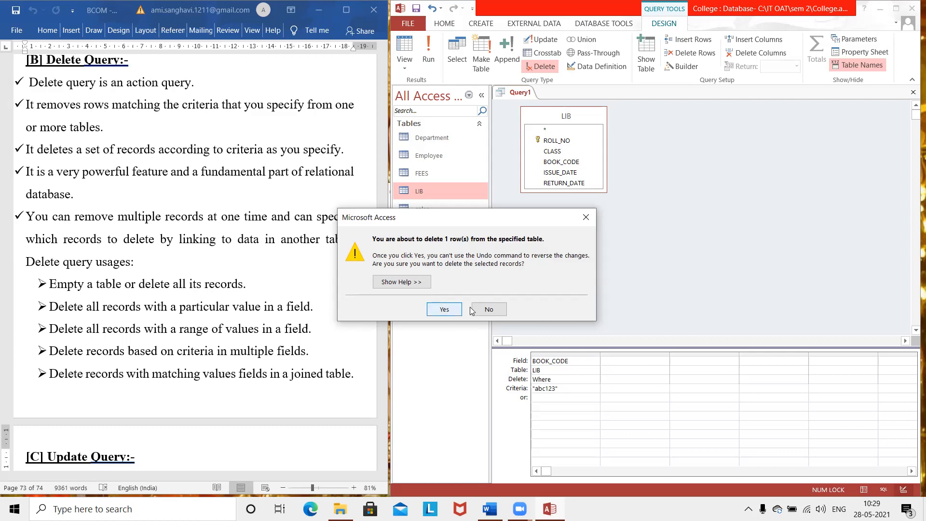
click(443, 310)
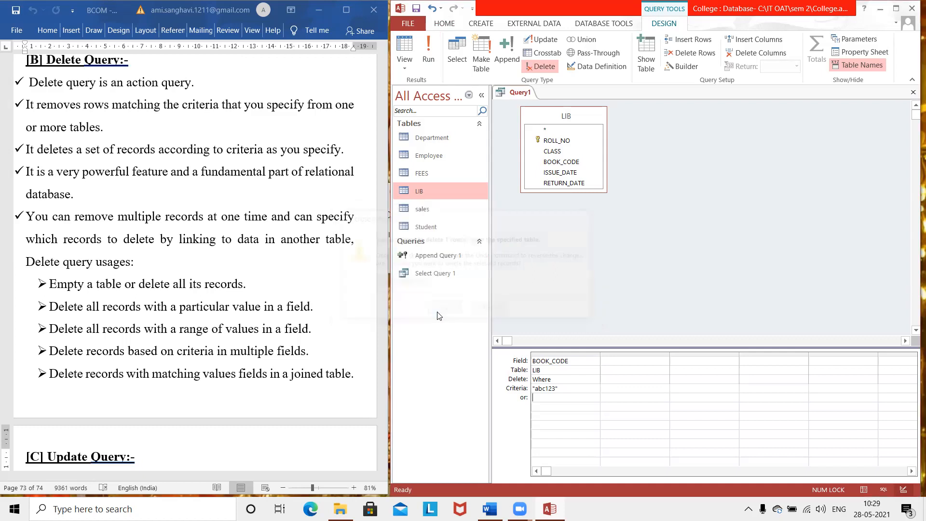
Open the LIB table to check its remaining records and close it
double_click(417, 193)
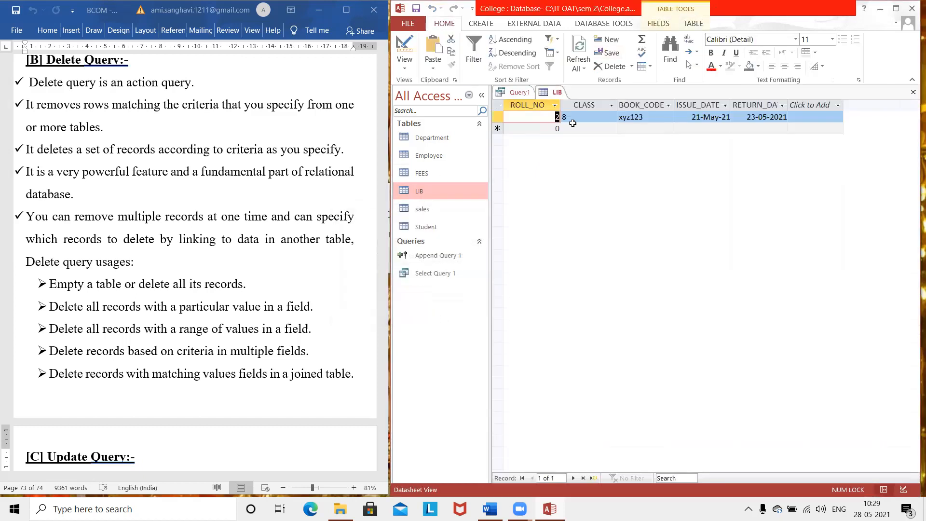
click(573, 128)
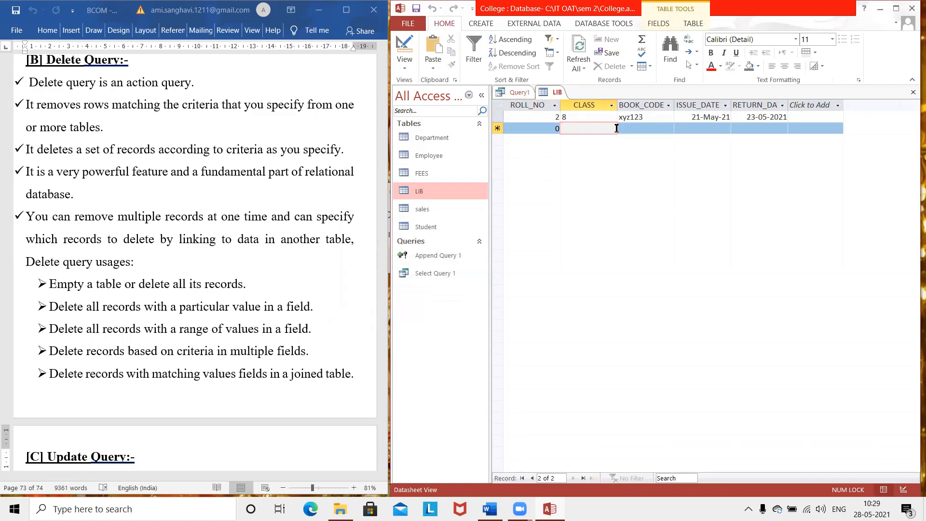
click(912, 94)
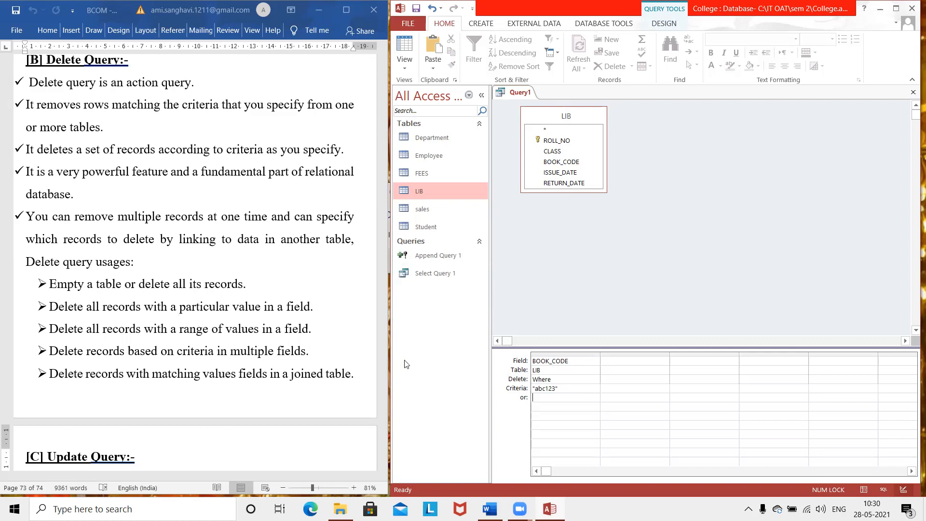
Save the query with the abc123 criterion as Delete Query 1
click(556, 389)
text(")
key(ctrl+s)
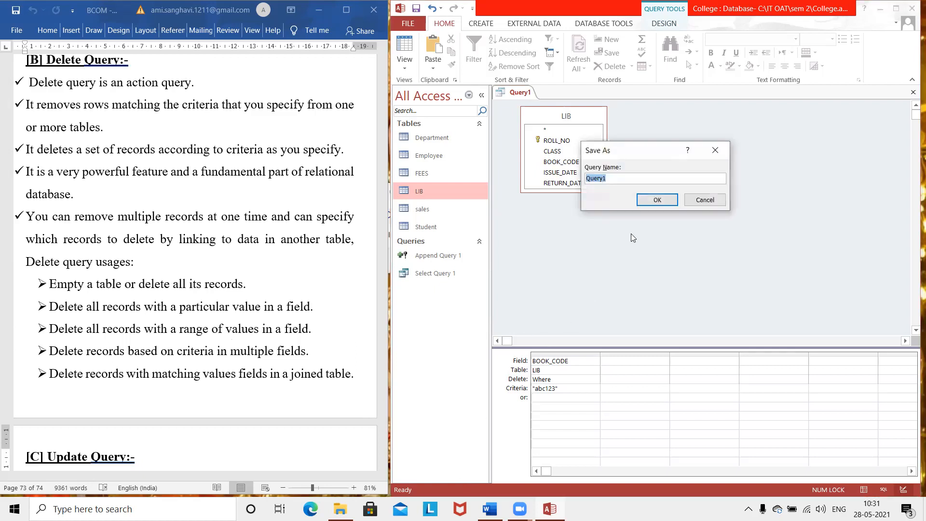
text(Delete Query 1)
click(657, 200)
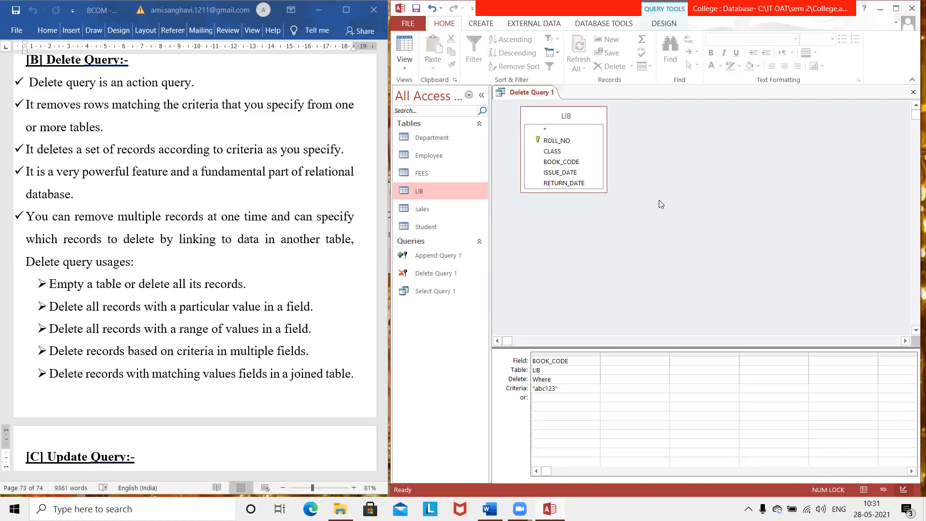
Review the Update Query section of the Word notes and close Delete Query 1 in Access
click(214, 298)
scroll(214, 299, down, 2)
scroll(214, 299, down, 15)
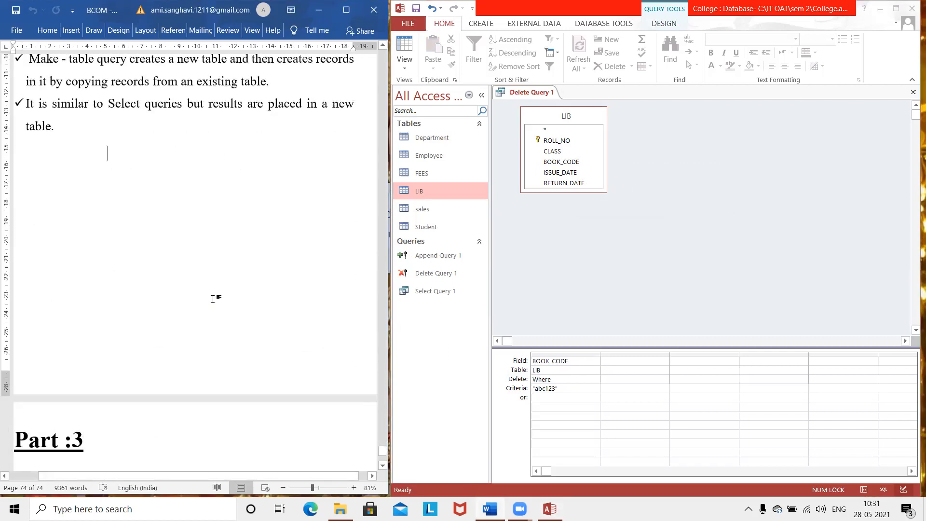
scroll(213, 299, up, 4)
scroll(214, 299, up, 6)
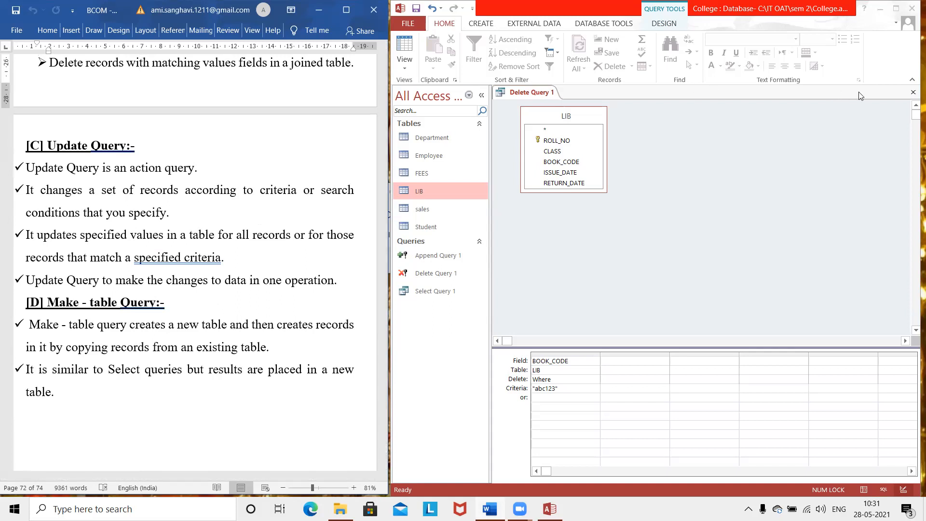
click(911, 93)
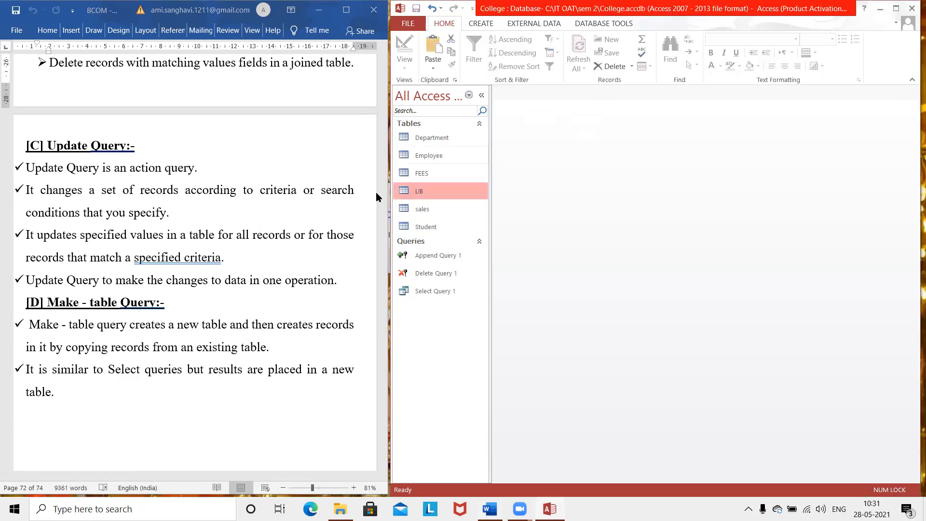
Check employee Emp004's department code in the Employee table, look it up in the Department table and close Department
double_click(430, 154)
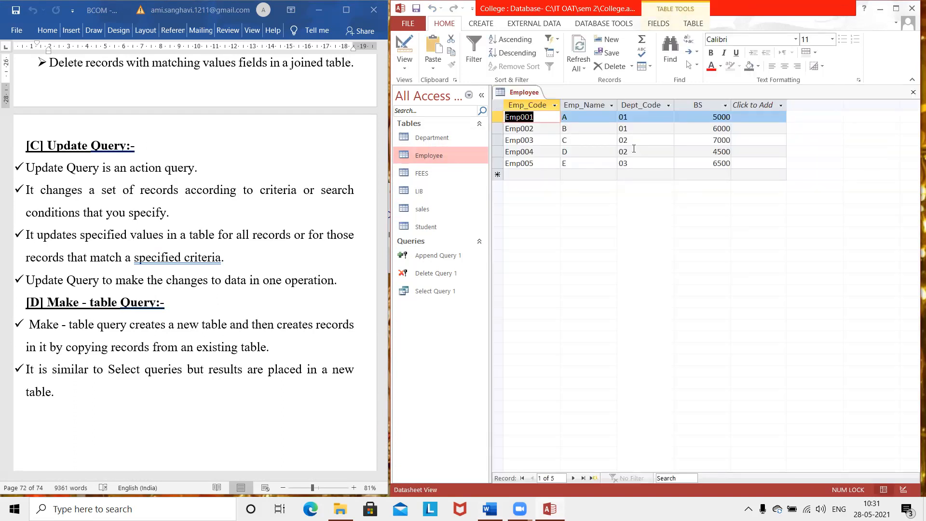
click(542, 151)
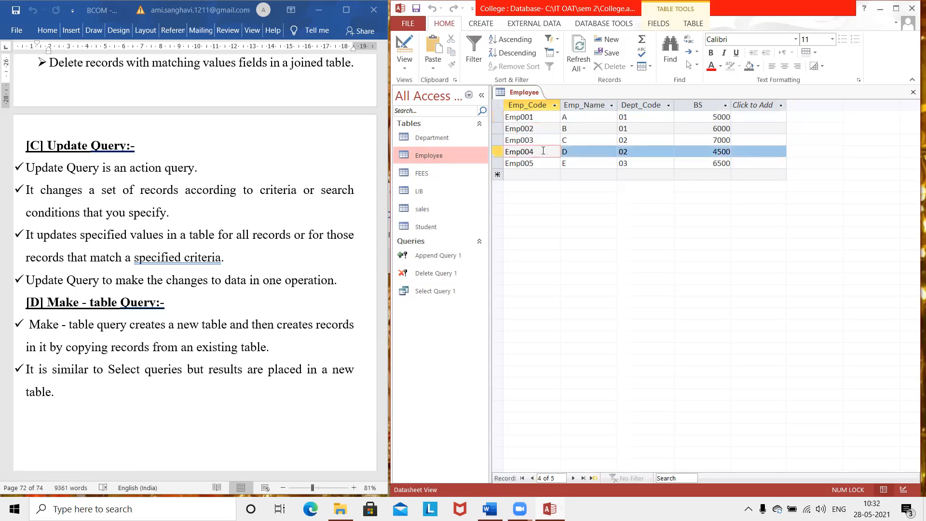
click(635, 150)
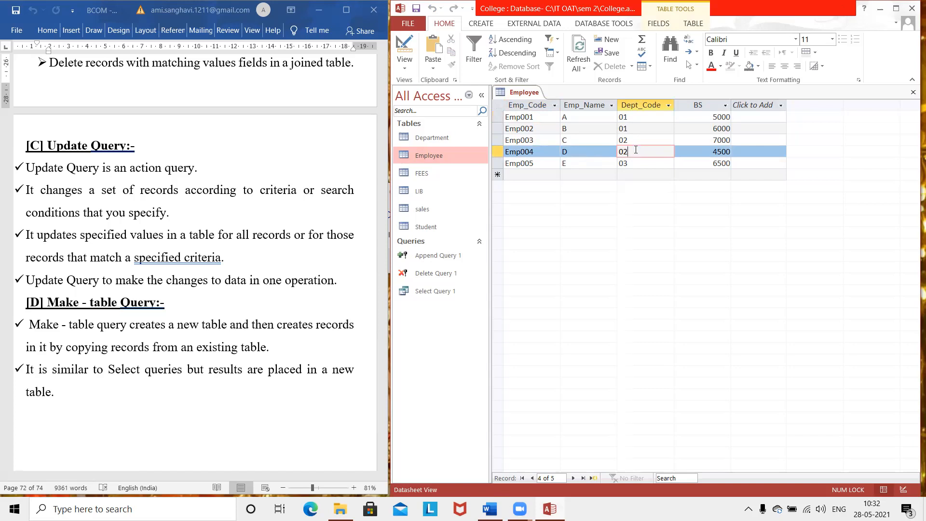
double_click(448, 138)
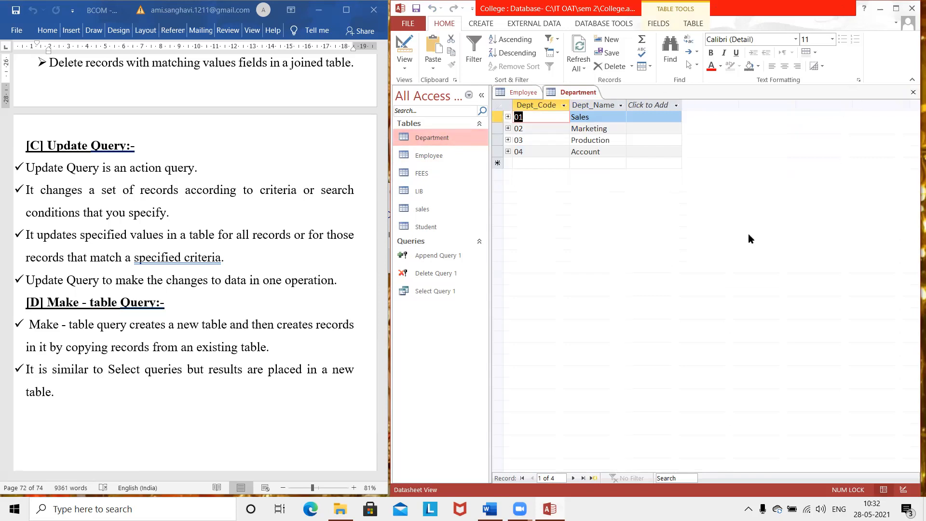
click(913, 93)
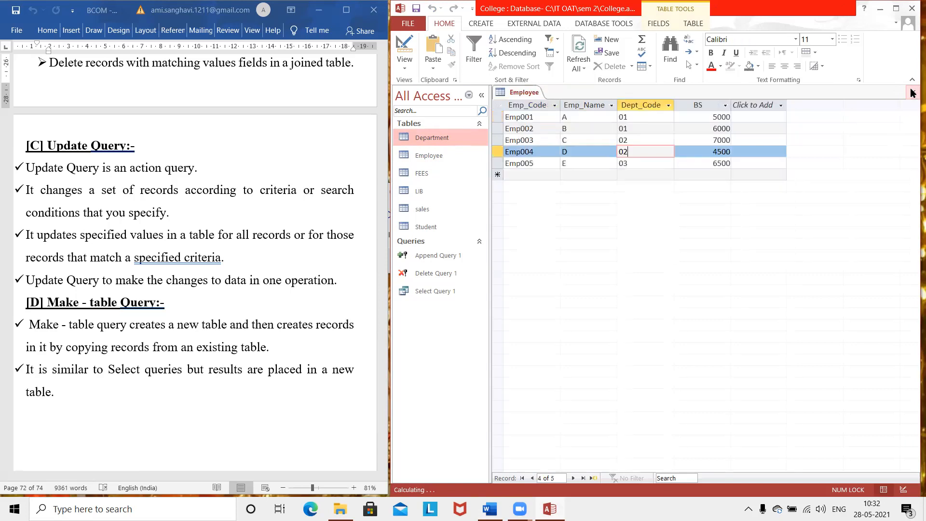
Recheck Emp004's record against the department codes in the Department table and close both tables
click(588, 155)
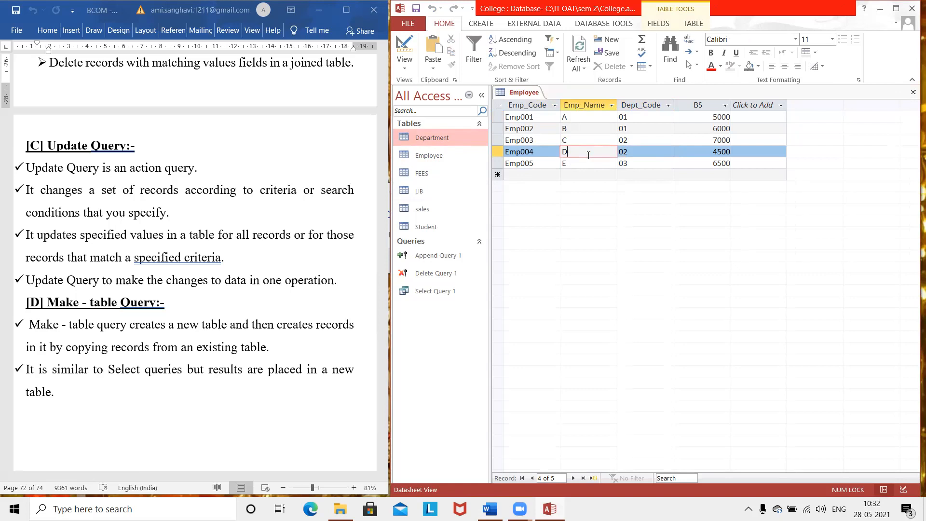
click(640, 152)
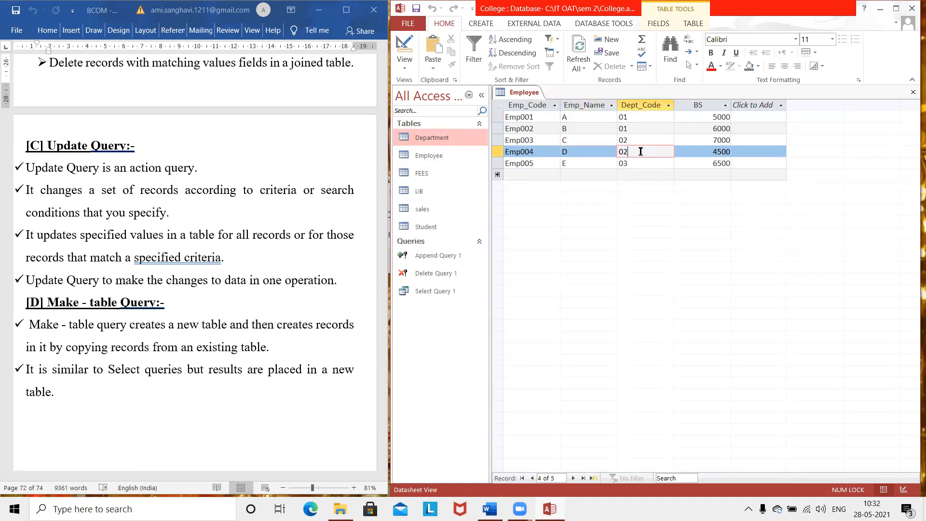
click(435, 158)
double_click(440, 134)
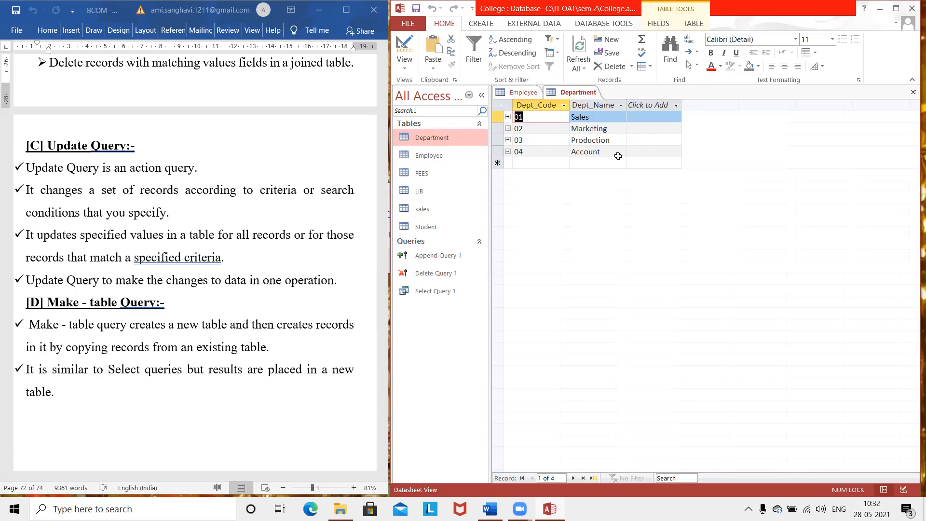
click(912, 93)
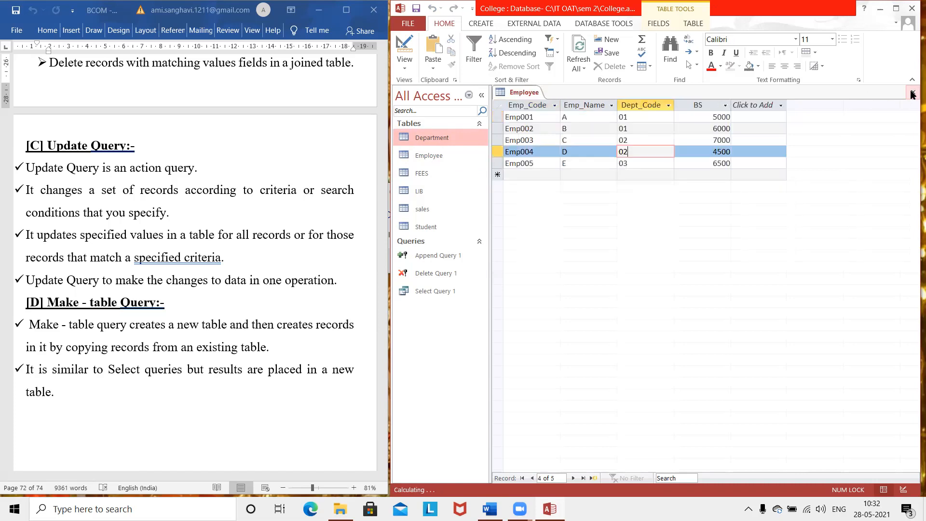
click(540, 154)
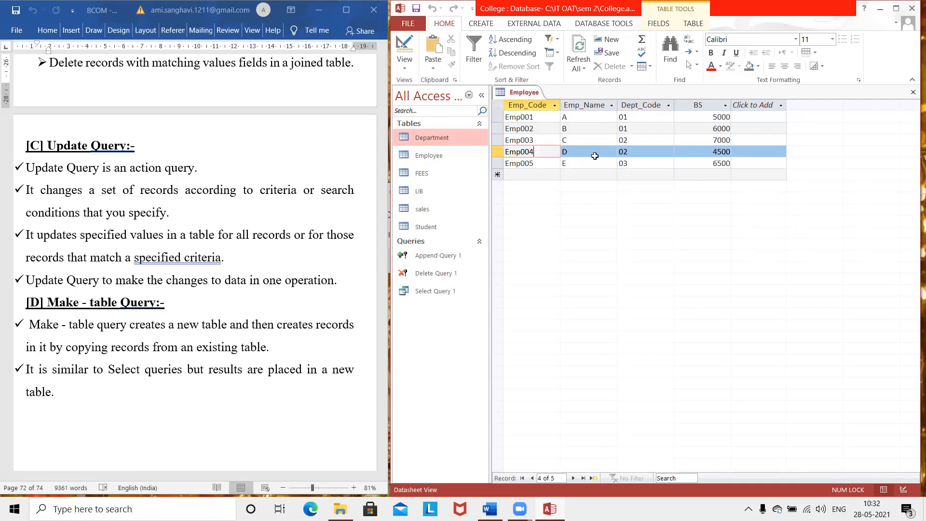
click(631, 151)
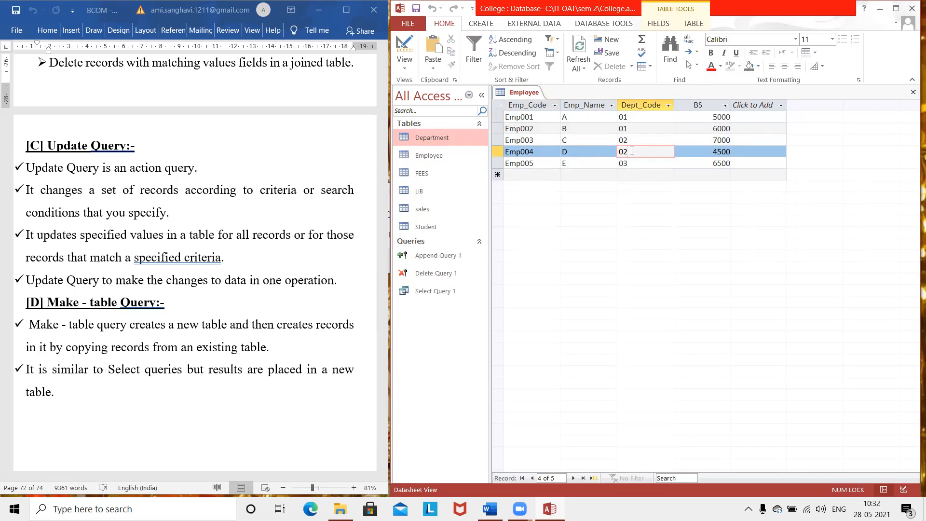
click(912, 92)
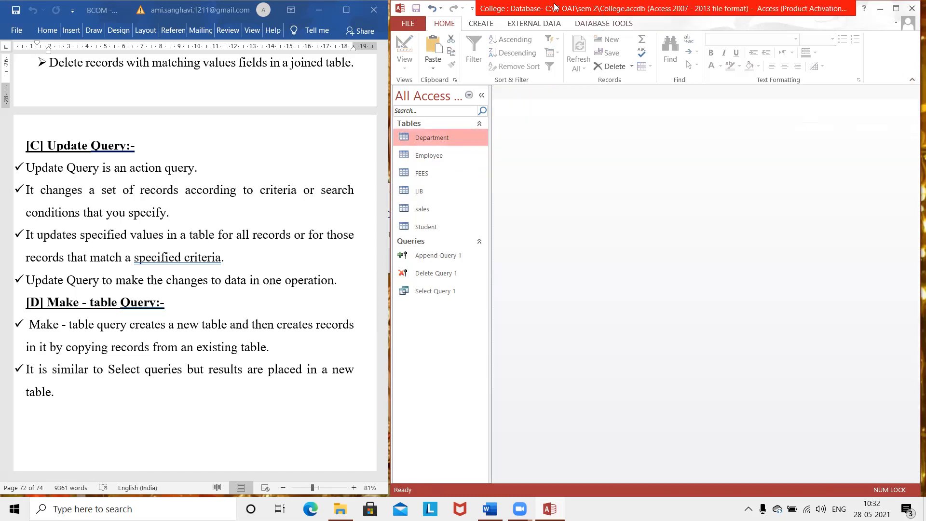
Create a new query in design view based on the Employee table
click(486, 25)
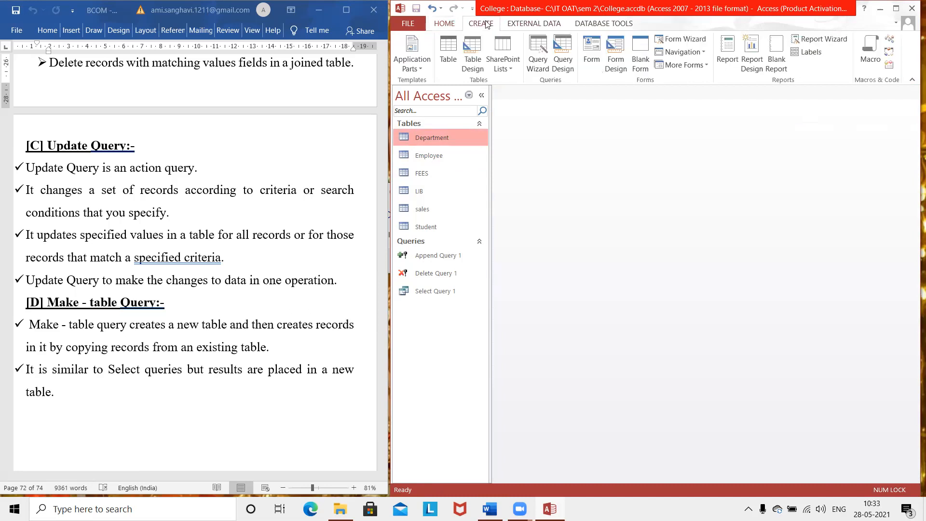
click(559, 72)
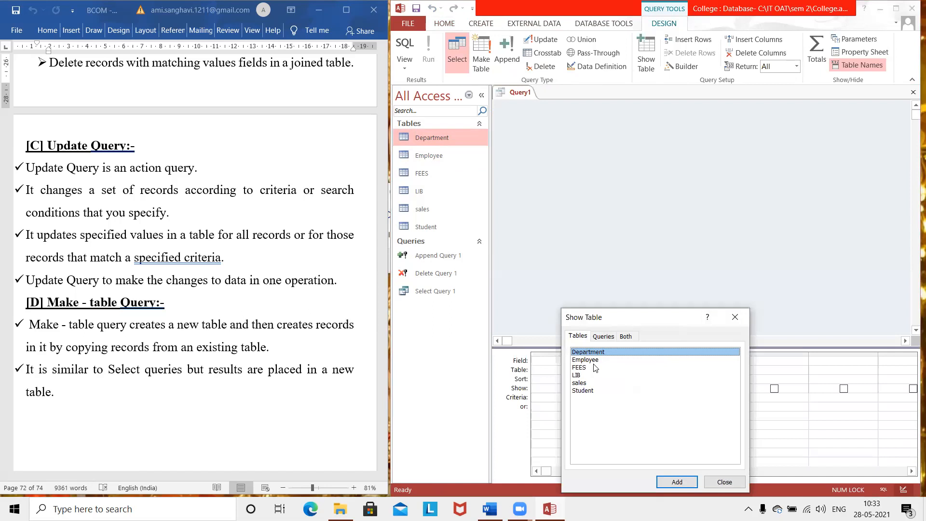
click(593, 362)
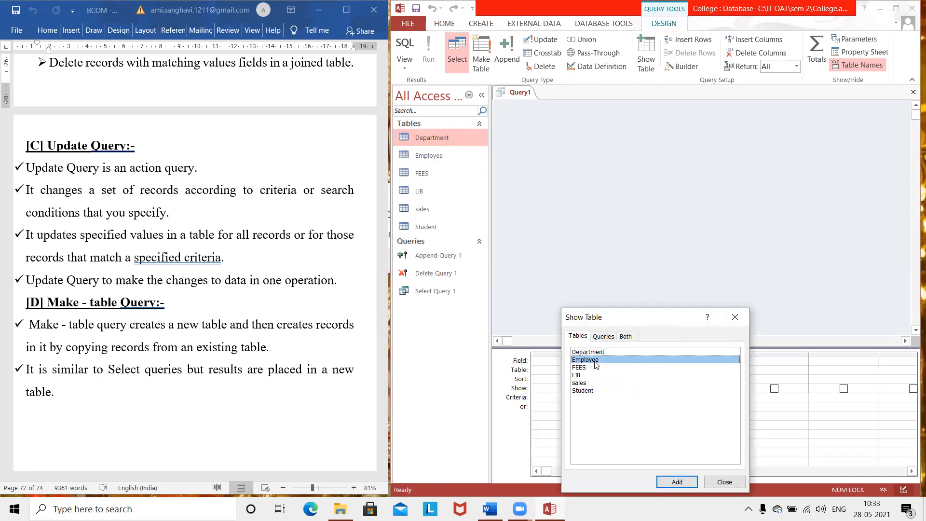
click(675, 484)
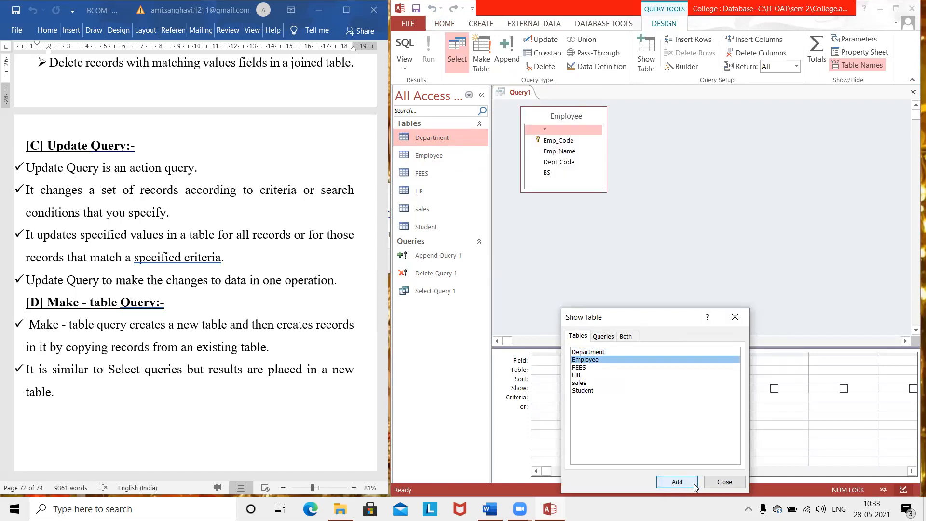
click(711, 483)
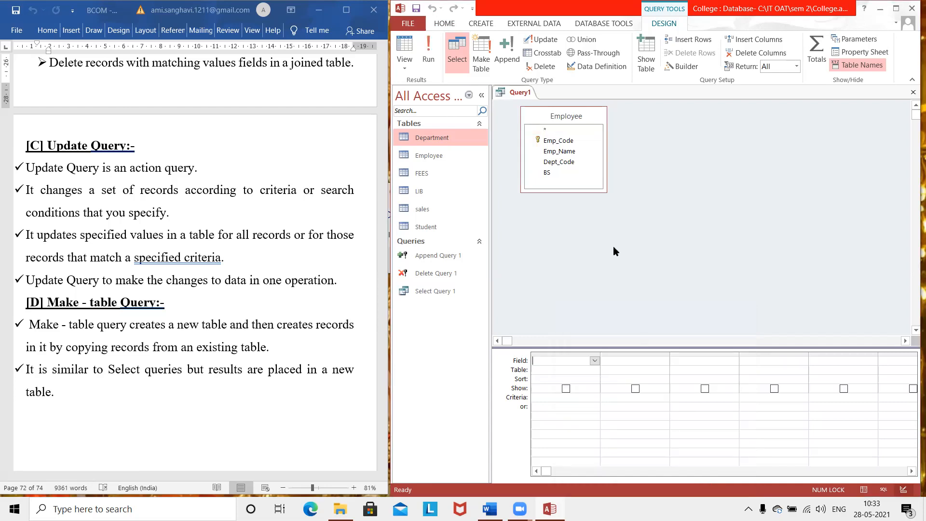
Add the Emp_Code and Dept_Code fields to the query grid
click(575, 151)
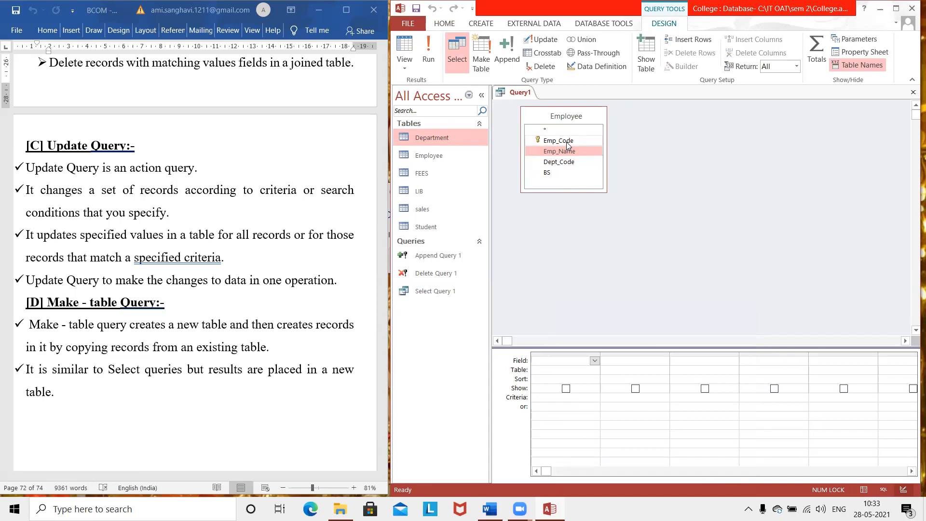
click(567, 141)
double_click(567, 141)
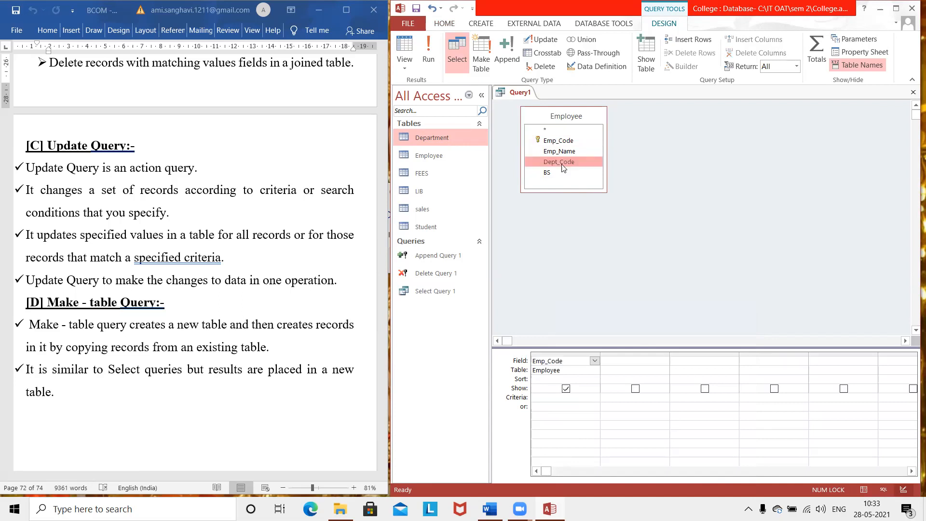
double_click(562, 163)
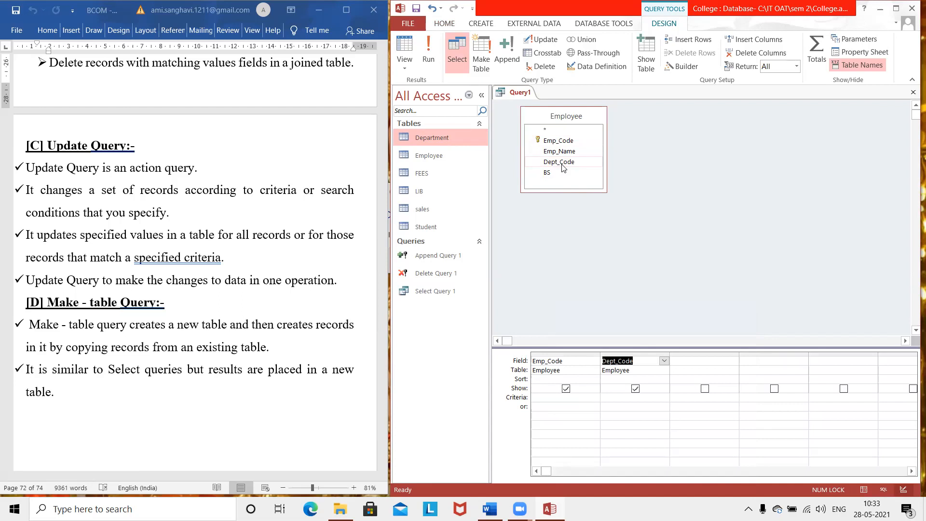
Check the format of the employee code in the Employee table's Emp004 record and close the table
click(428, 157)
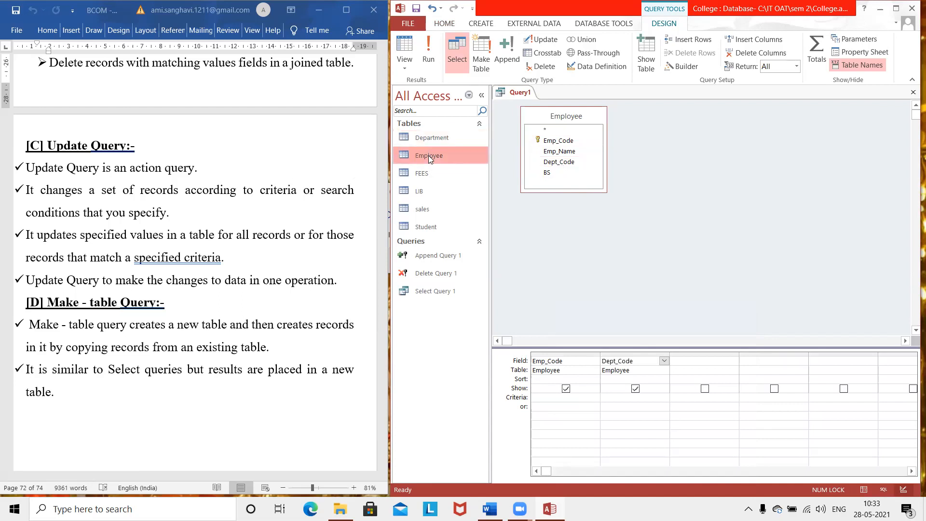
double_click(428, 156)
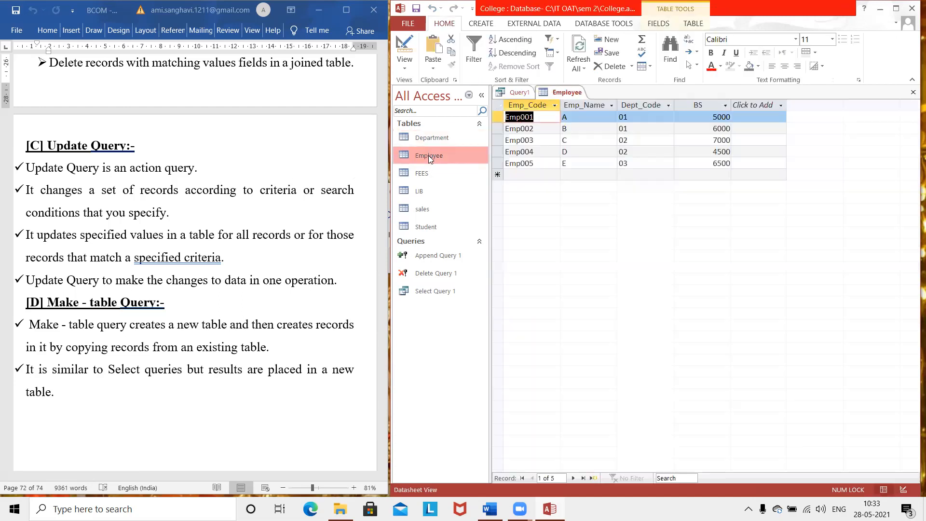
click(541, 153)
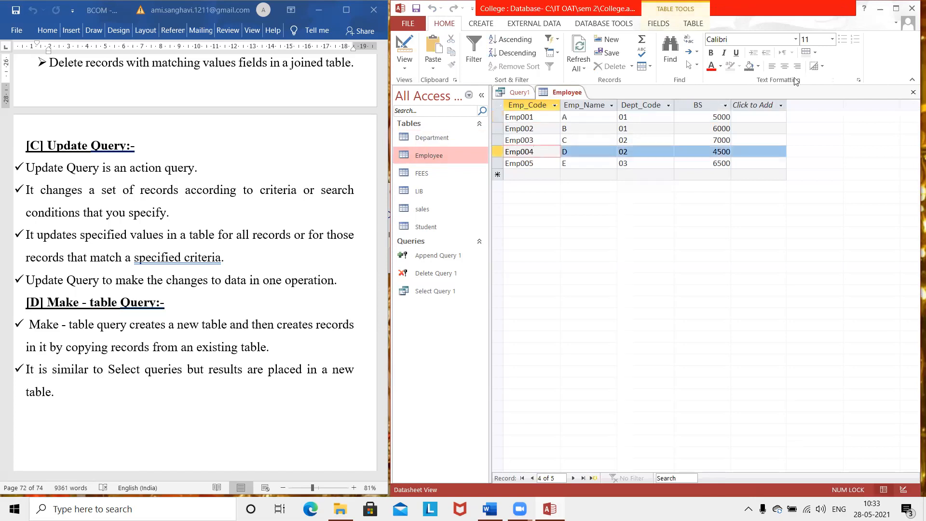
click(913, 93)
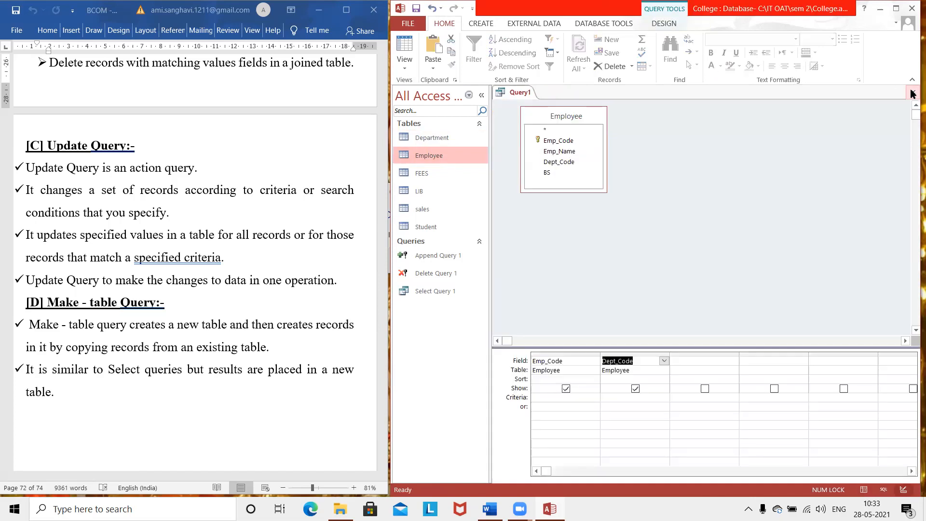
Set Emp004 as the Emp_Code criterion and convert the query to an update query
click(553, 400)
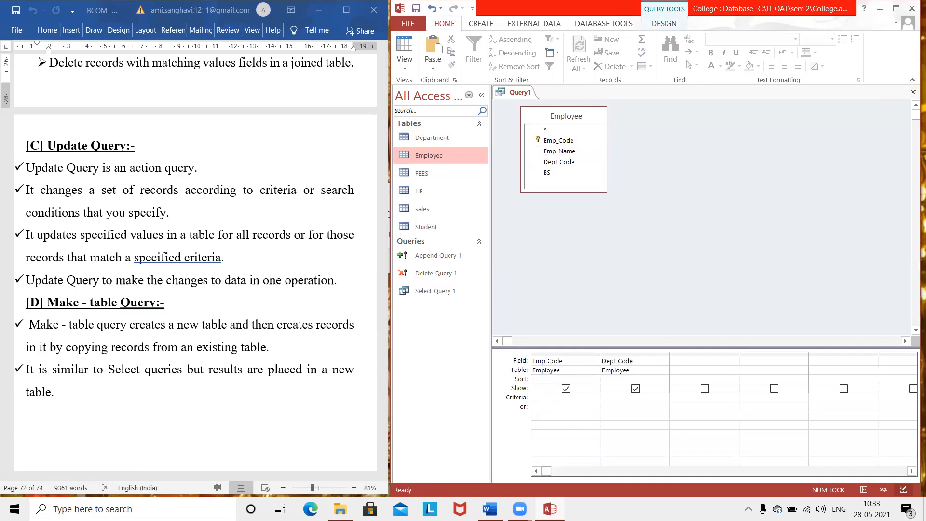
text(Emp004)
click(553, 406)
click(669, 23)
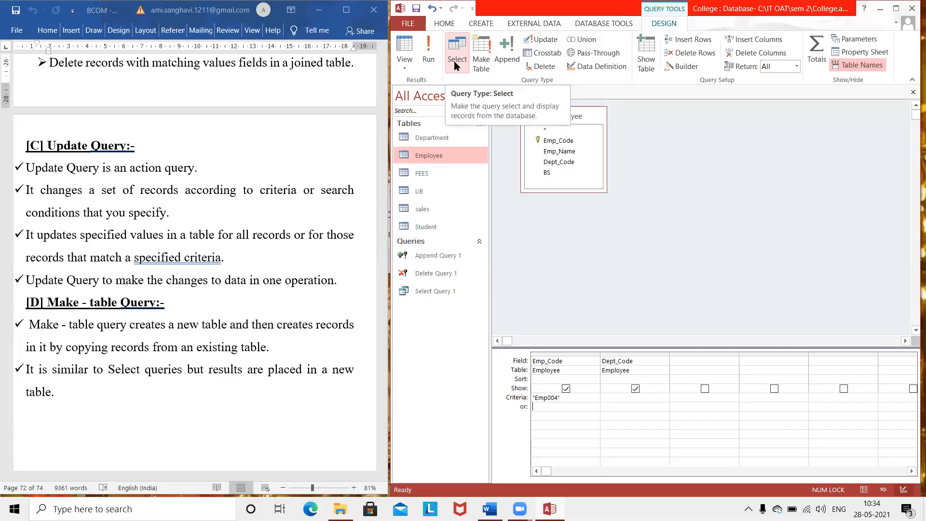
click(546, 40)
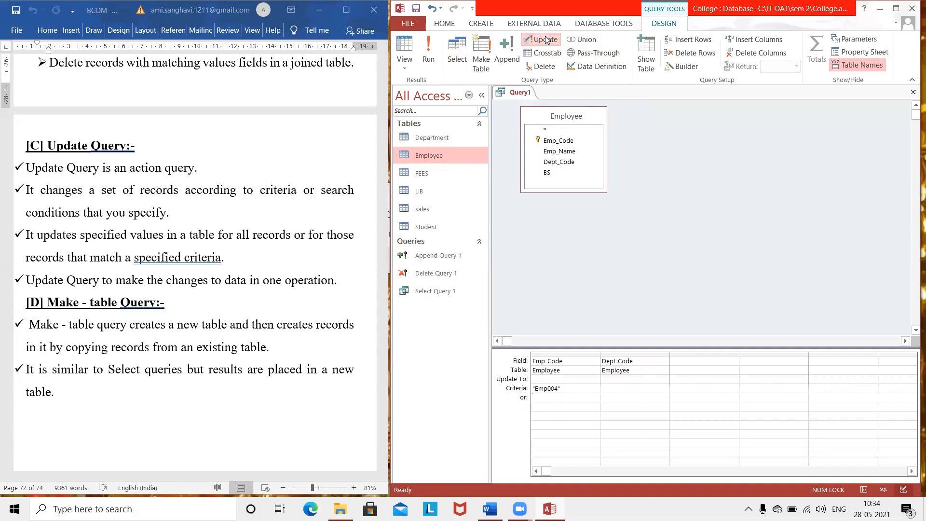
Set the Dept_Code field's Update To value to 04 and run the update query, accepting the record update
click(612, 383)
text(04)
click(571, 396)
click(622, 378)
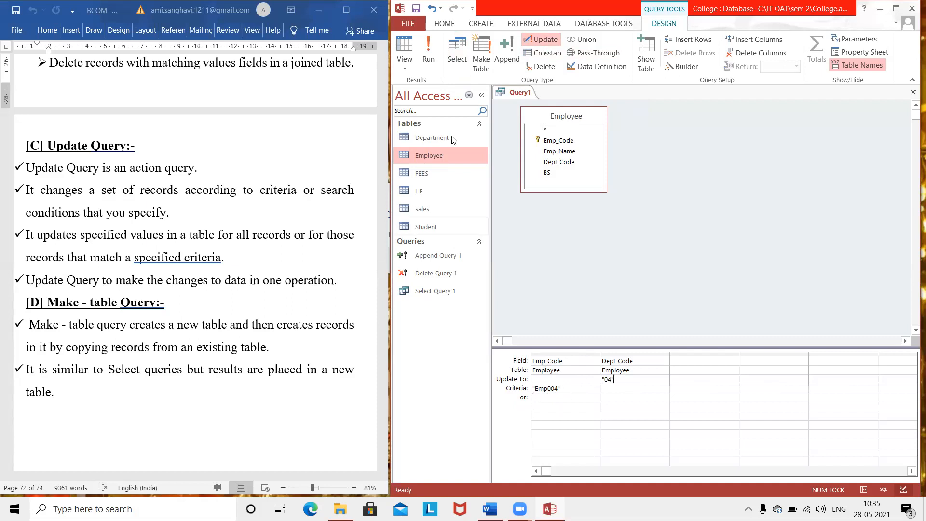
click(428, 58)
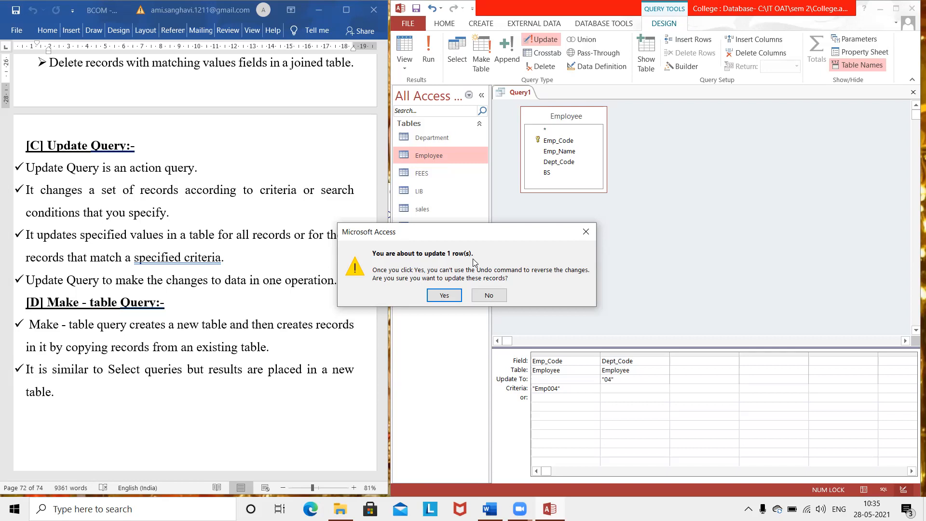
click(444, 296)
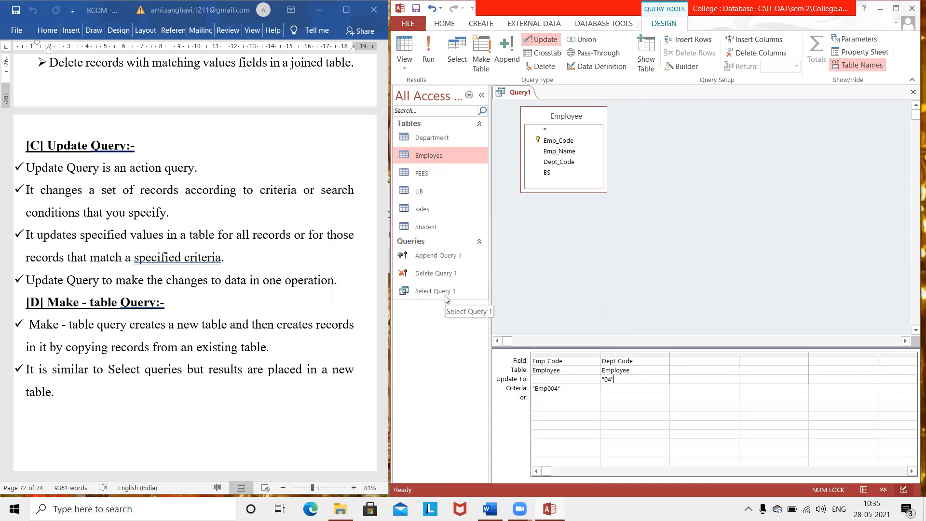
Check Emp004's department code in the Employee table and close the table
double_click(444, 159)
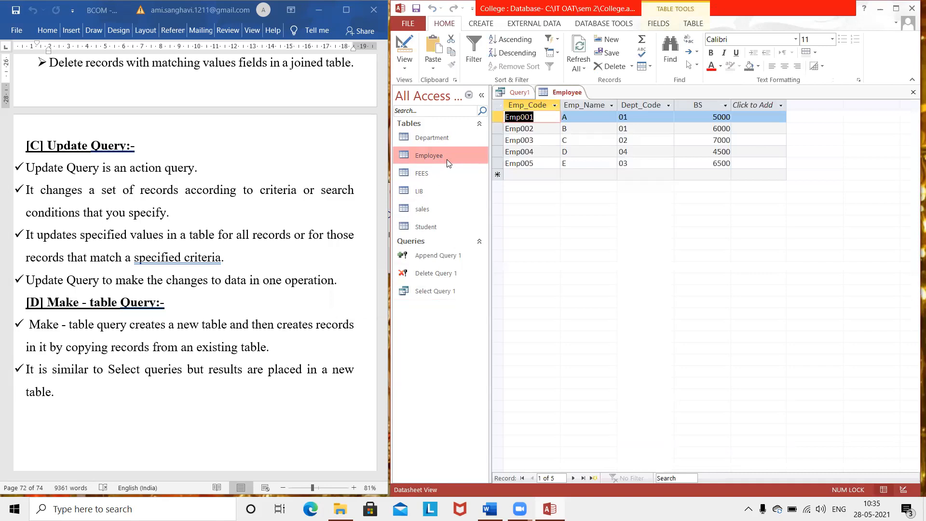
click(541, 150)
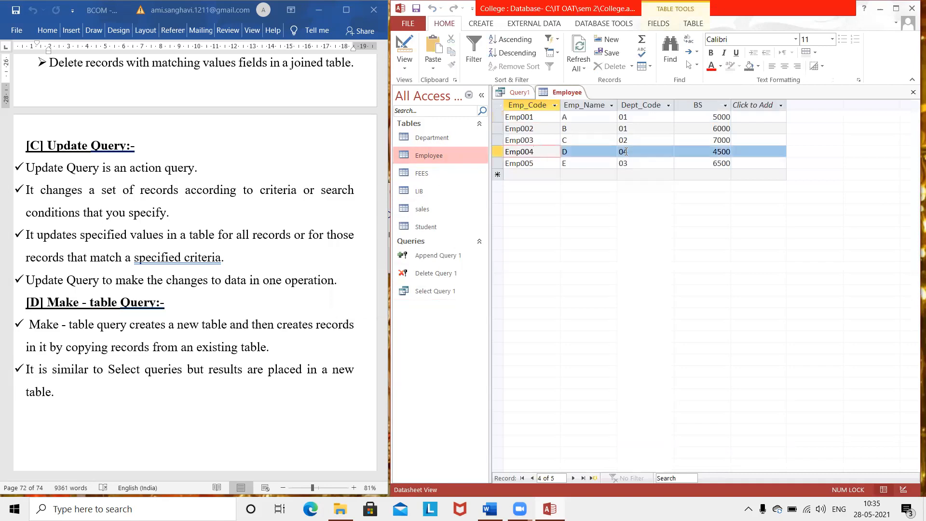
click(634, 153)
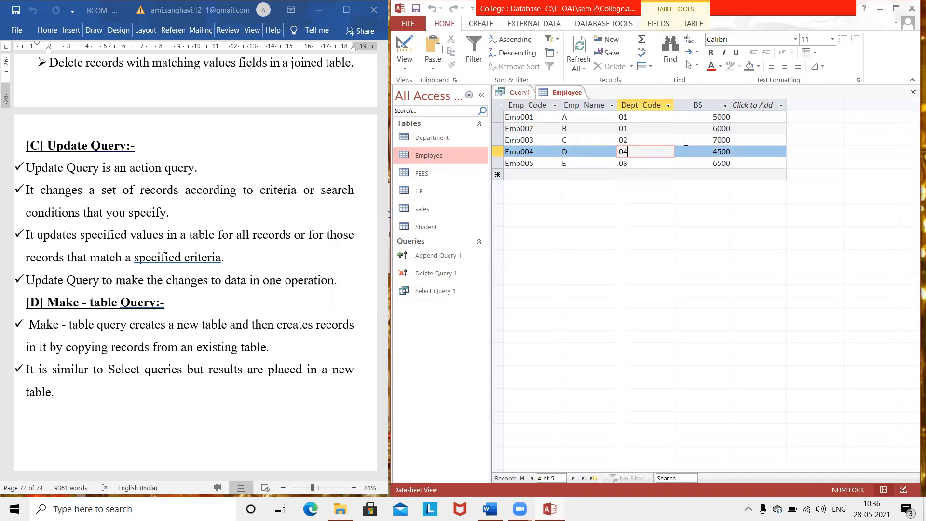
click(912, 93)
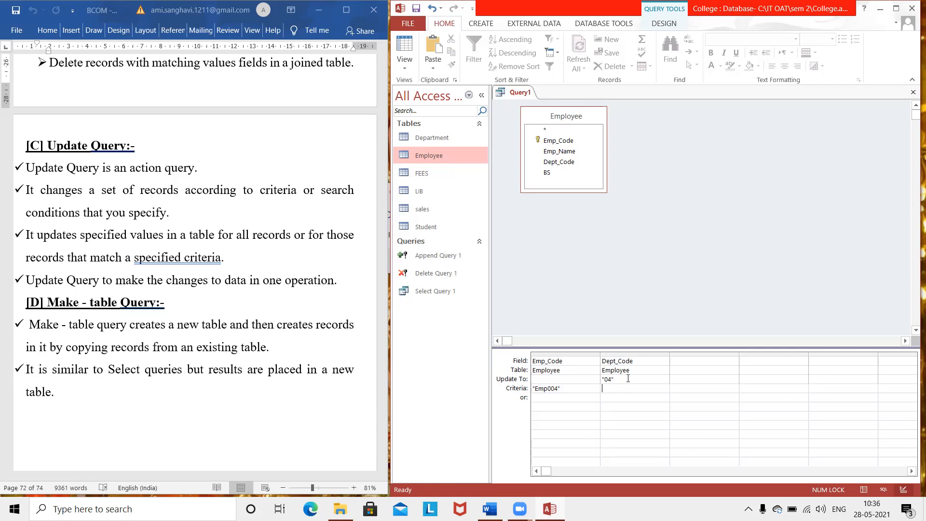
Save the query as Update Query 1
key(ctrl+s)
text(Update)
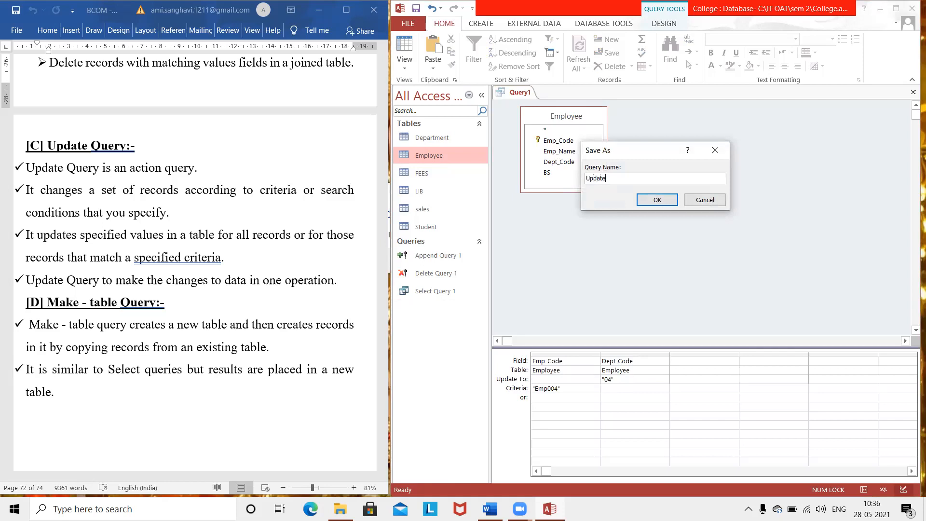
text( Query 1)
click(656, 201)
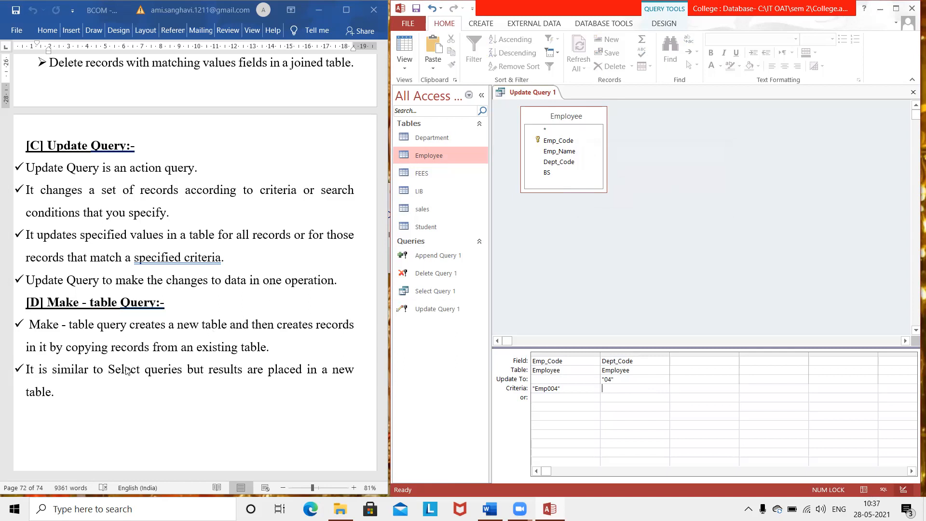
Review the Make-table Query notes in the Word document, and close Update Query 1 in Access
click(89, 415)
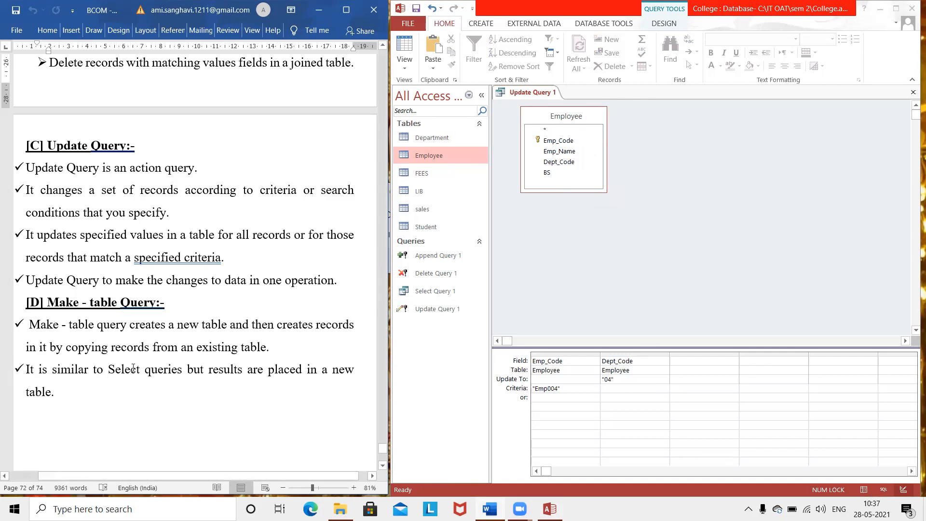
click(281, 348)
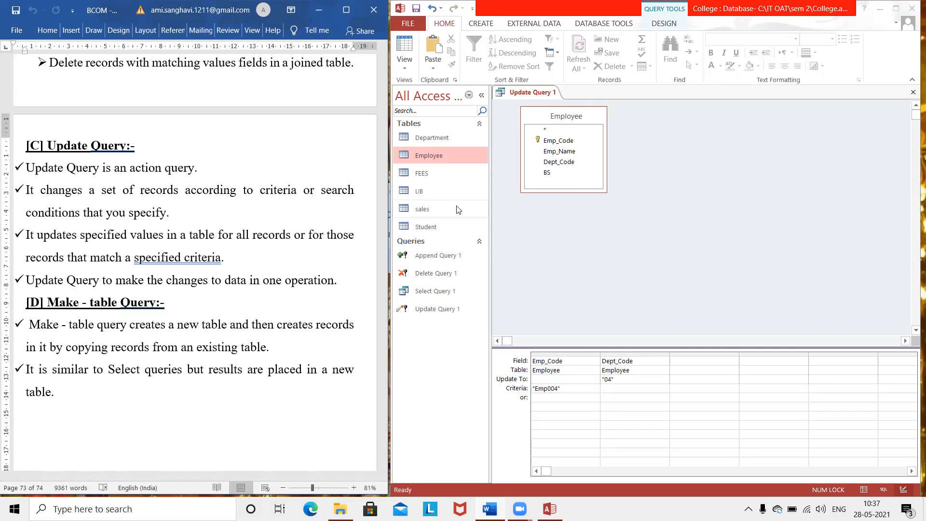
click(912, 93)
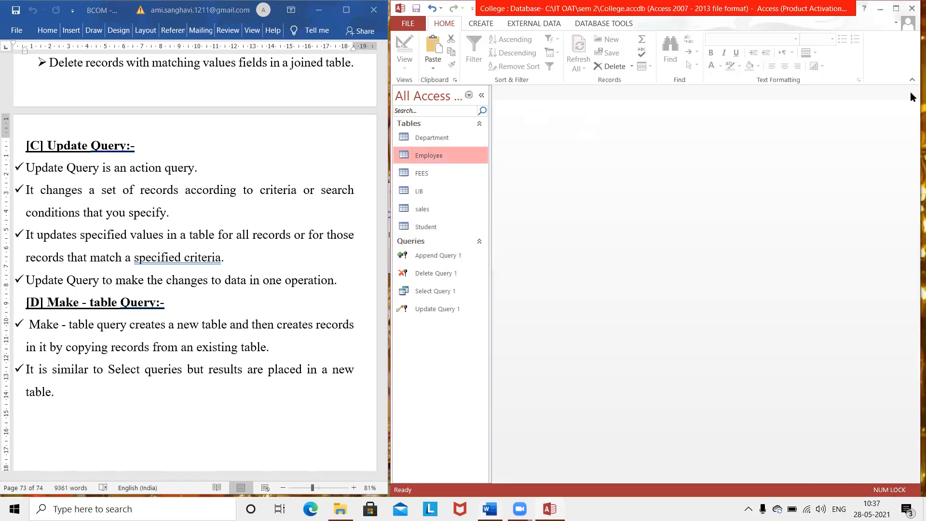
Change Emp005's Dept_Code to 04 in the Employee table, then save and close the table
double_click(460, 152)
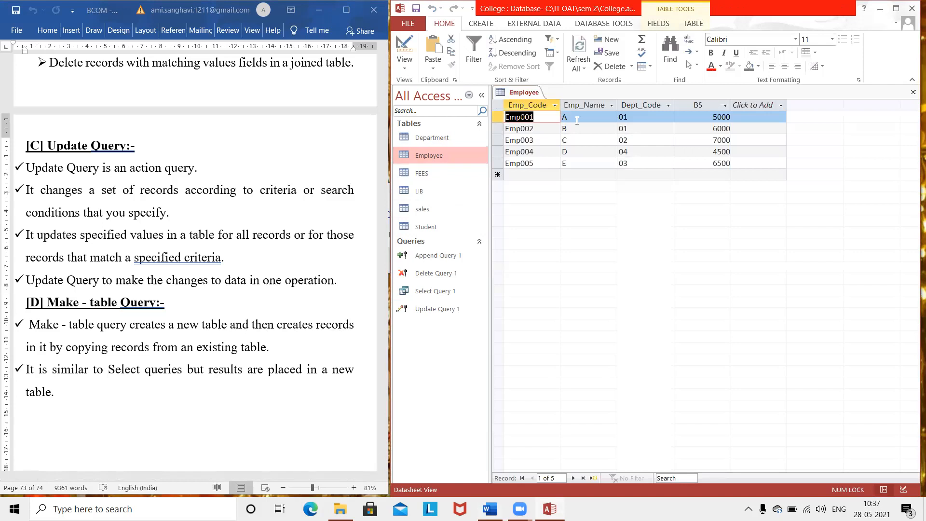
click(634, 162)
key(BackSpace)
text(4)
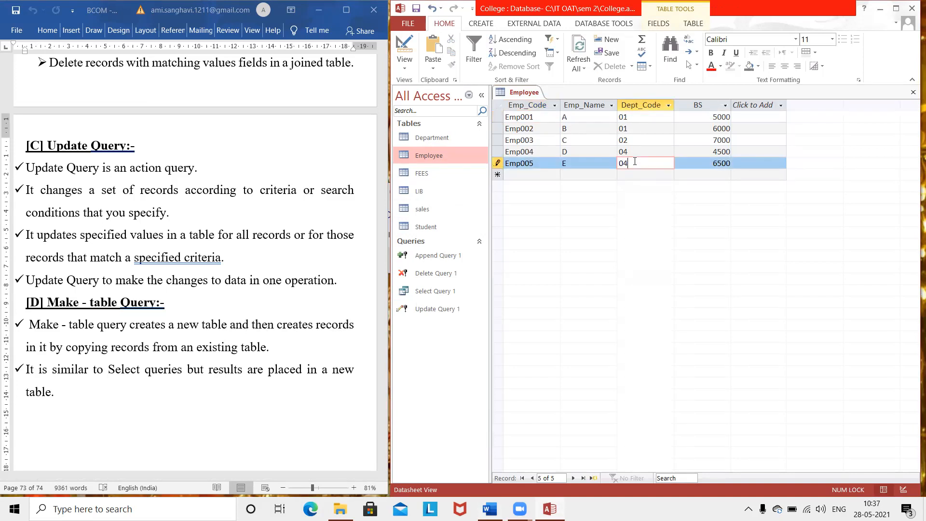
click(417, 8)
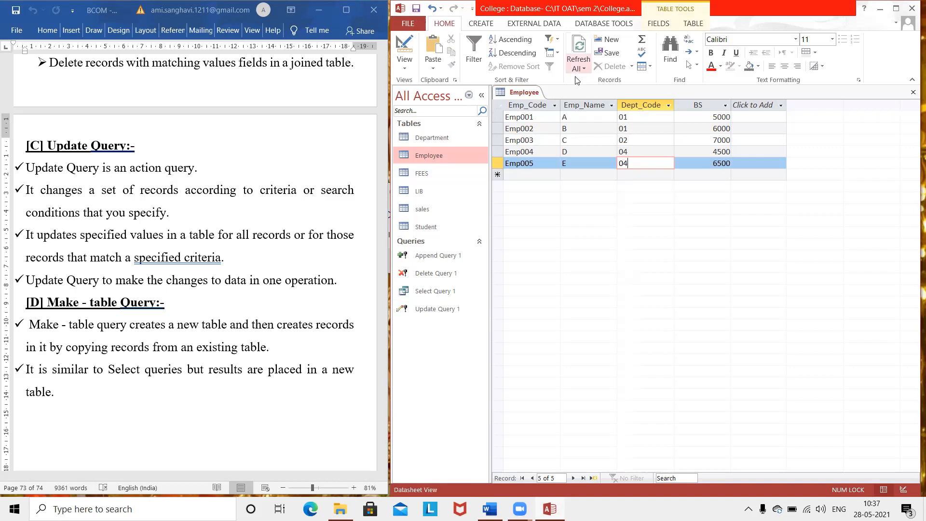
click(913, 92)
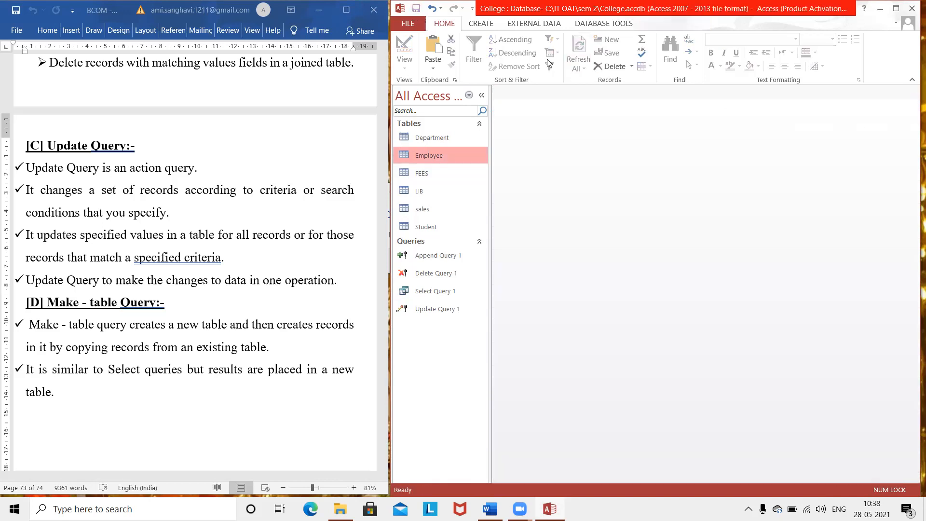
Create another query in design view with the Employee table as its source
click(480, 22)
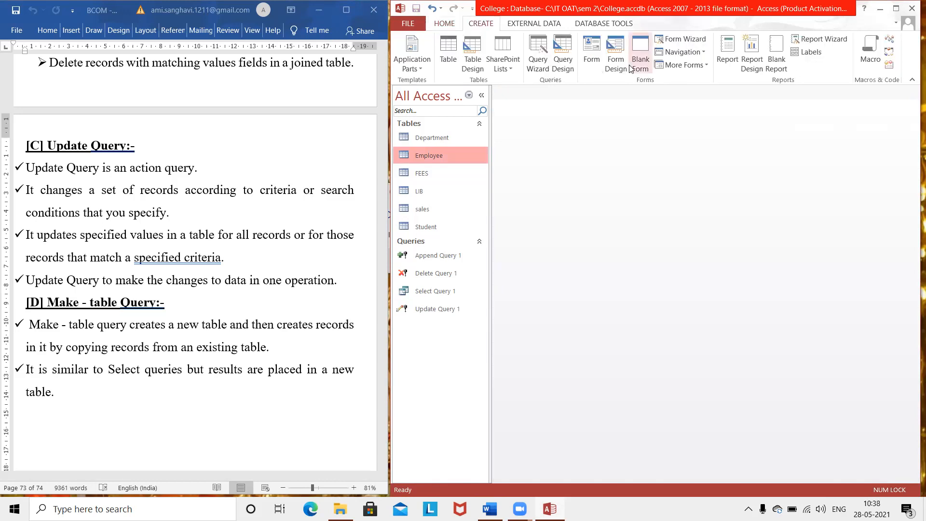
click(561, 69)
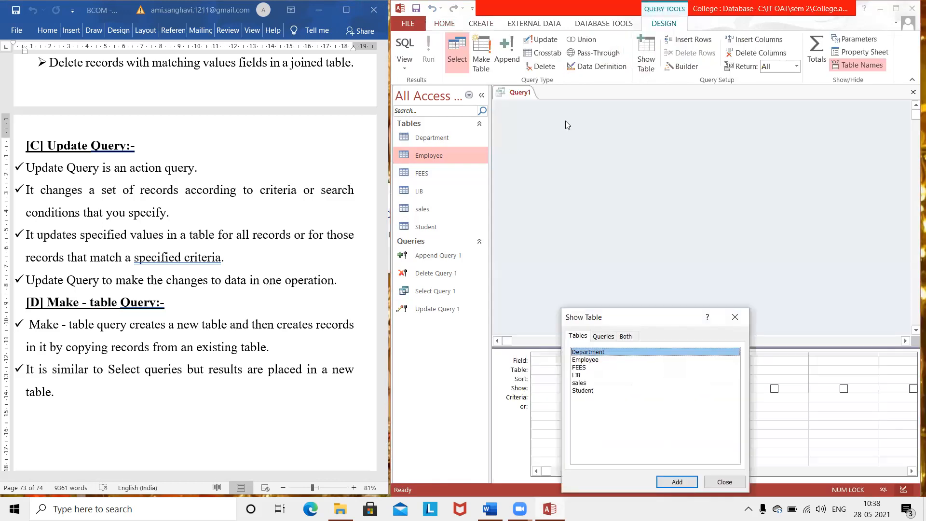
click(598, 362)
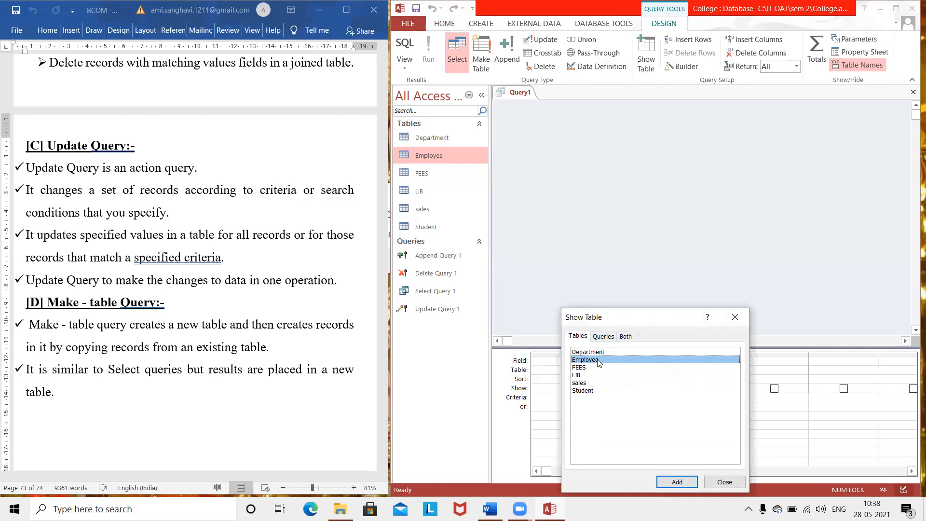
click(674, 481)
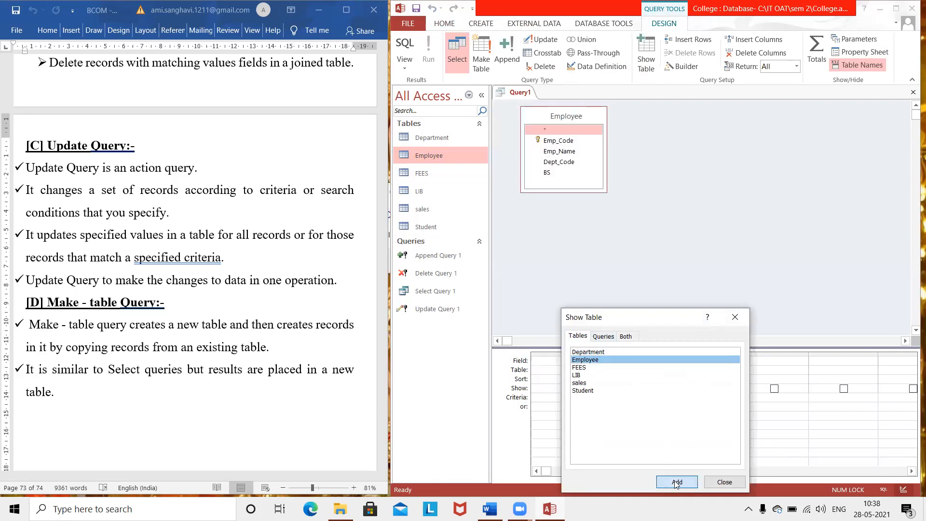
click(710, 482)
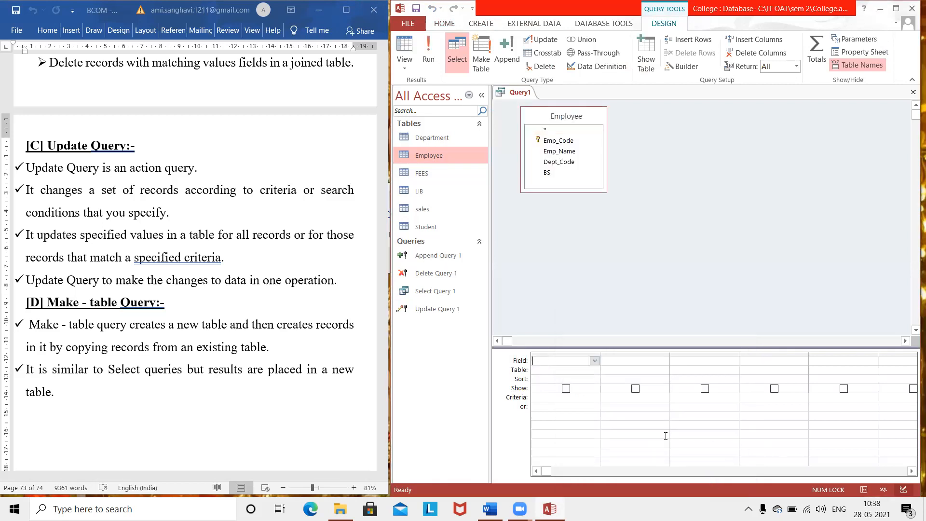
Add the Emp_Code, Emp_Name, Dept_Code and BS fields to the query grid
double_click(555, 142)
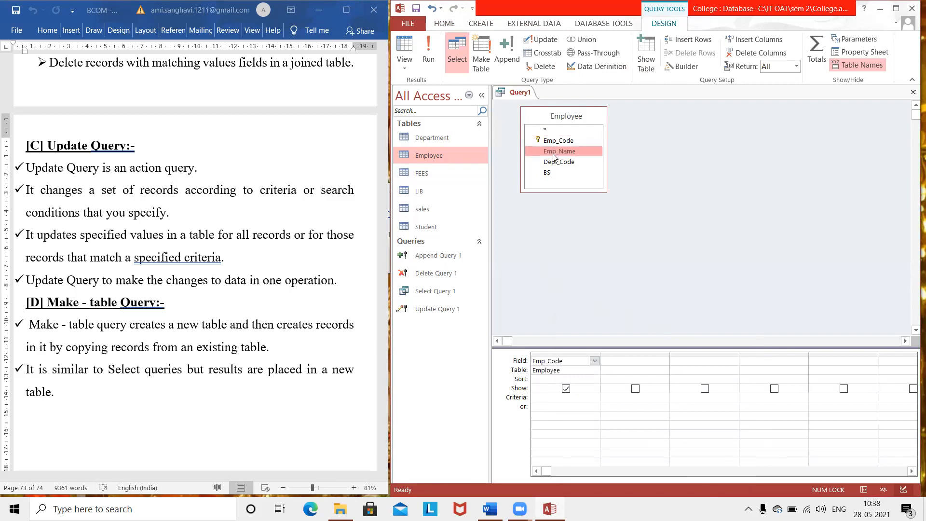
double_click(554, 152)
double_click(556, 163)
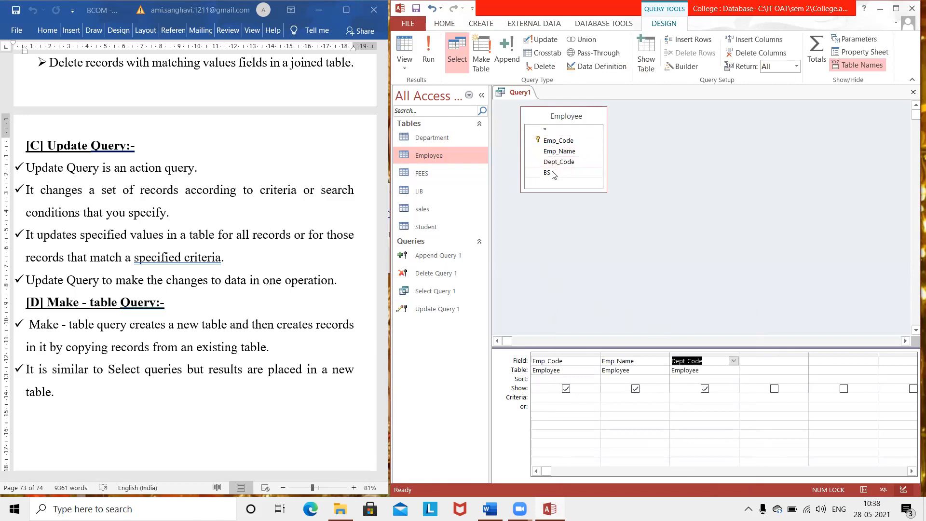
double_click(549, 173)
Set 04 as the Dept_Code criterion and exclude that field from the query output
click(692, 397)
text(04)
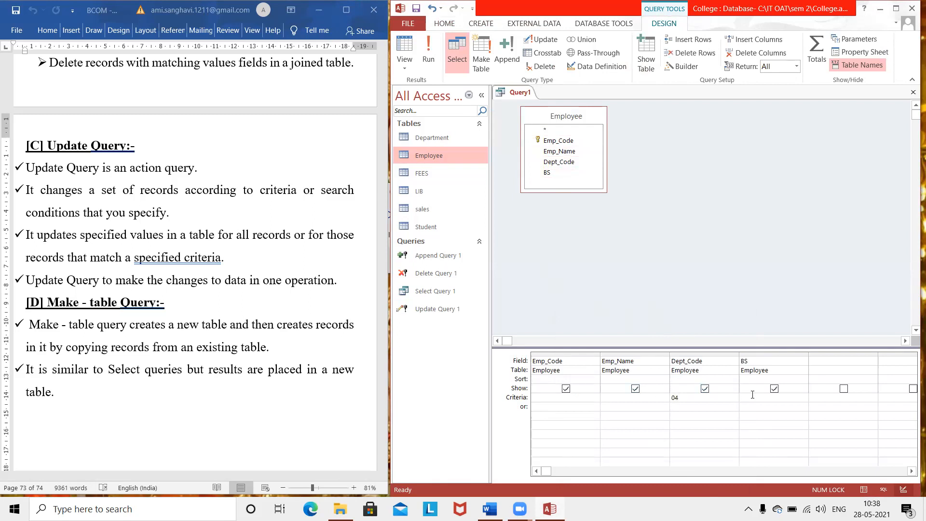
click(705, 388)
Convert the query to a make-table query for a table named Account in the current database, and run it
click(479, 70)
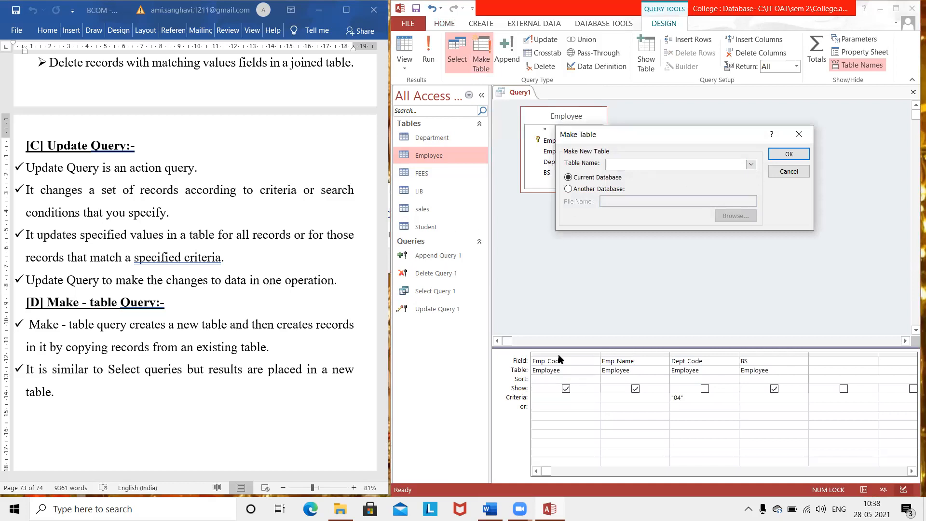
text(Account)
click(784, 155)
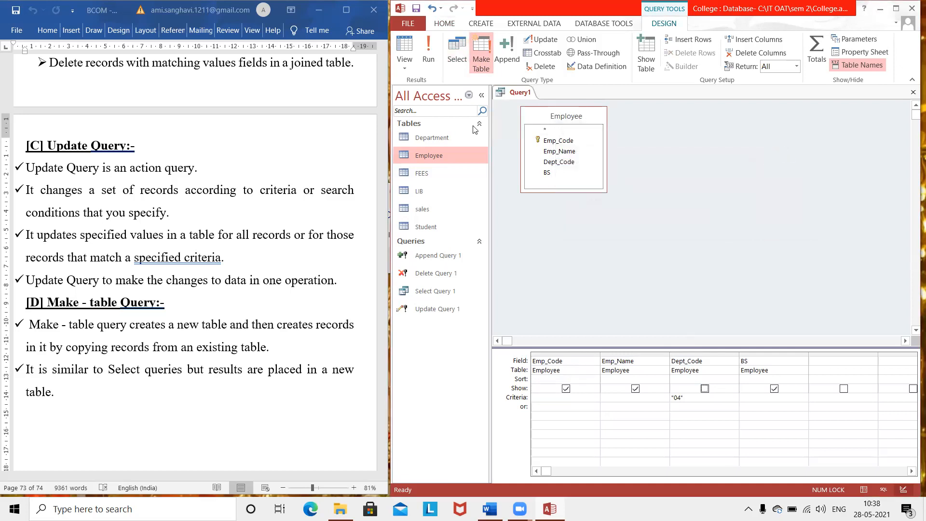
click(429, 58)
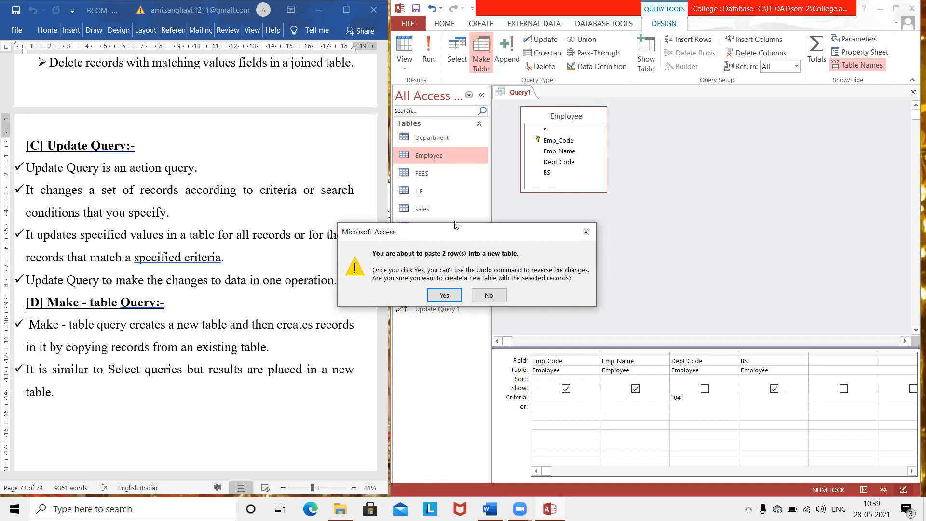
drag(454, 236, 611, 222)
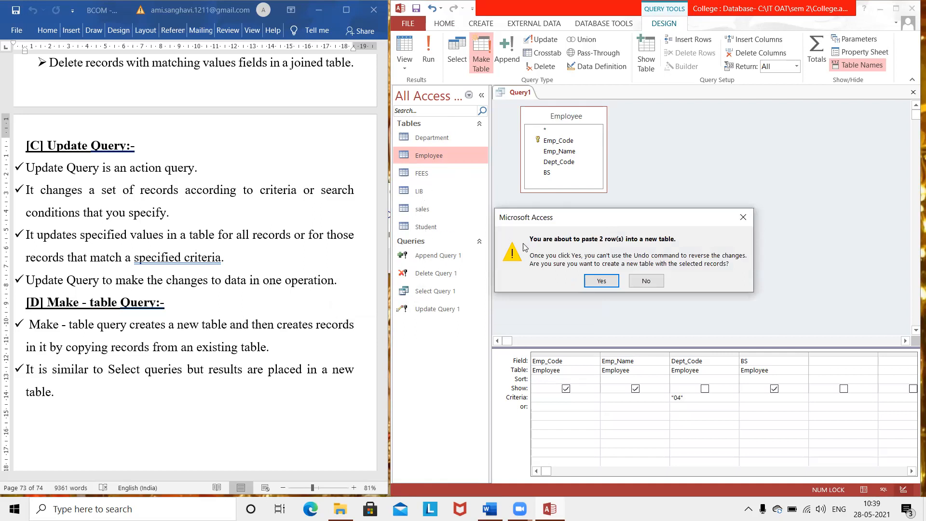
click(601, 281)
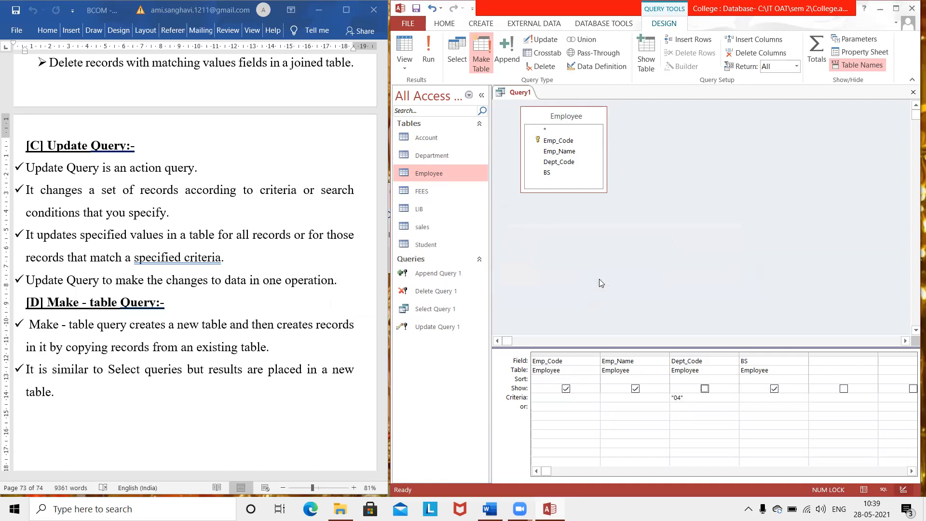
Check the employee records in the new Account table and close the table
double_click(428, 139)
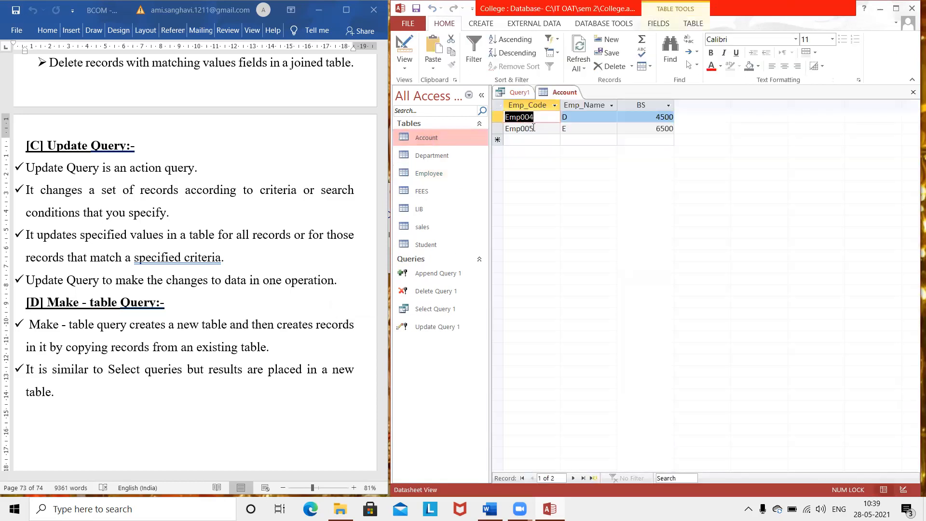
click(572, 118)
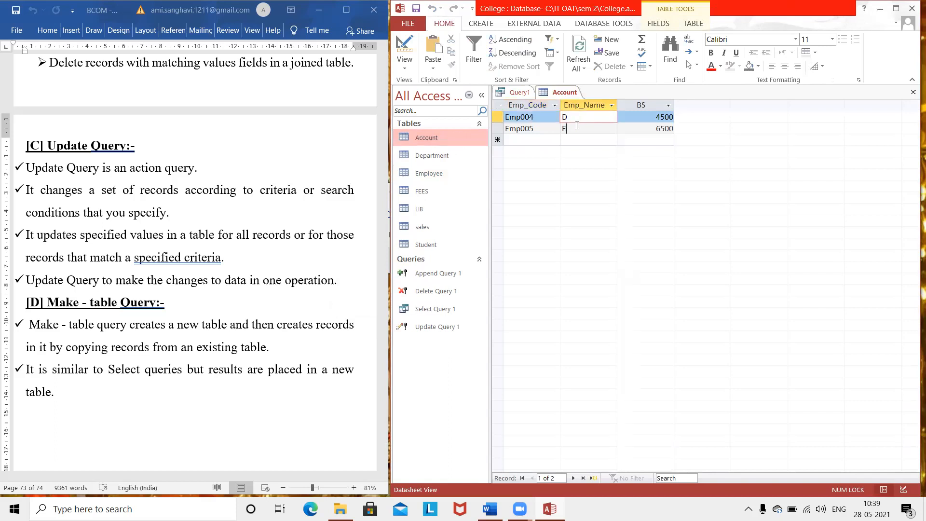
click(576, 127)
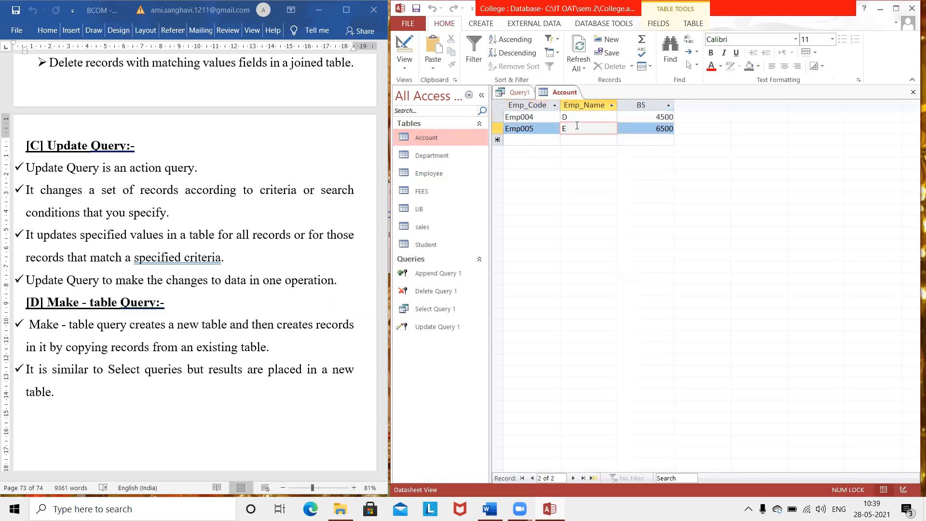
click(911, 94)
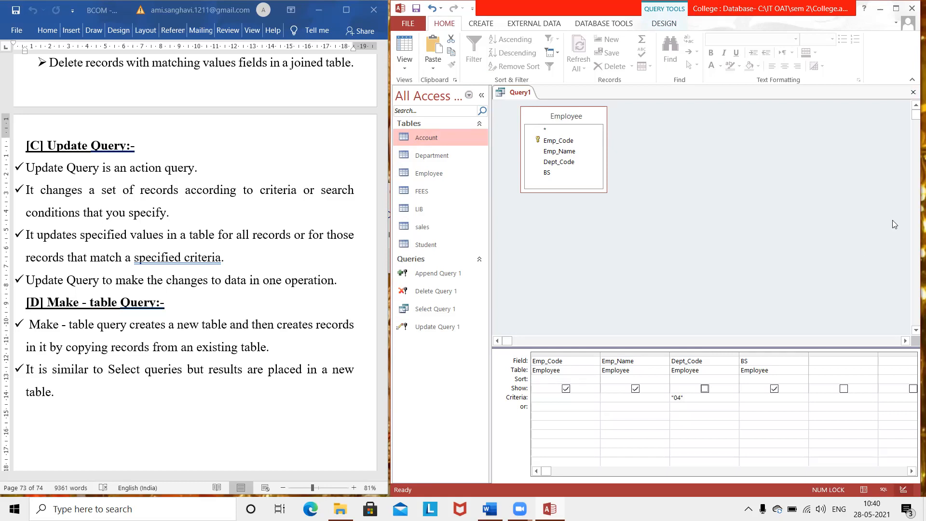
Save the query as Make Table Query 1 and close it
key(ctrl+s)
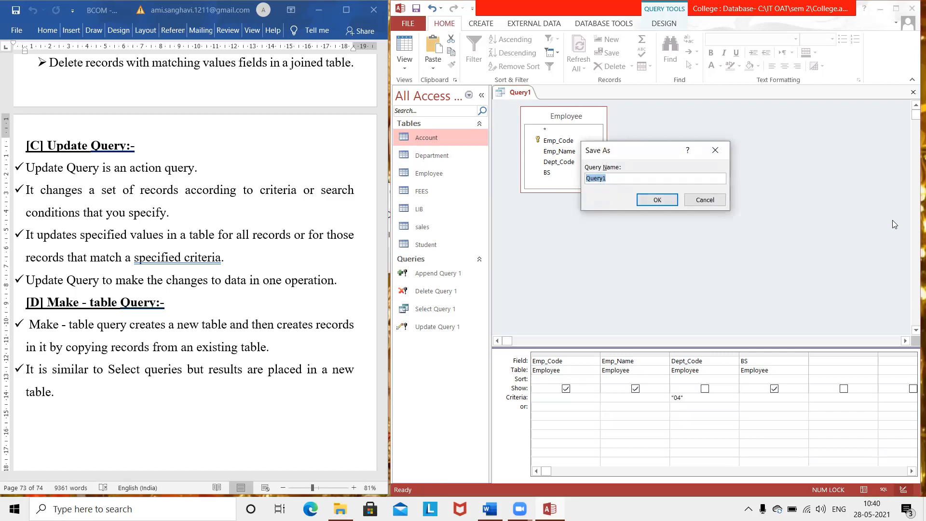
text(Make Table Query 1)
click(649, 199)
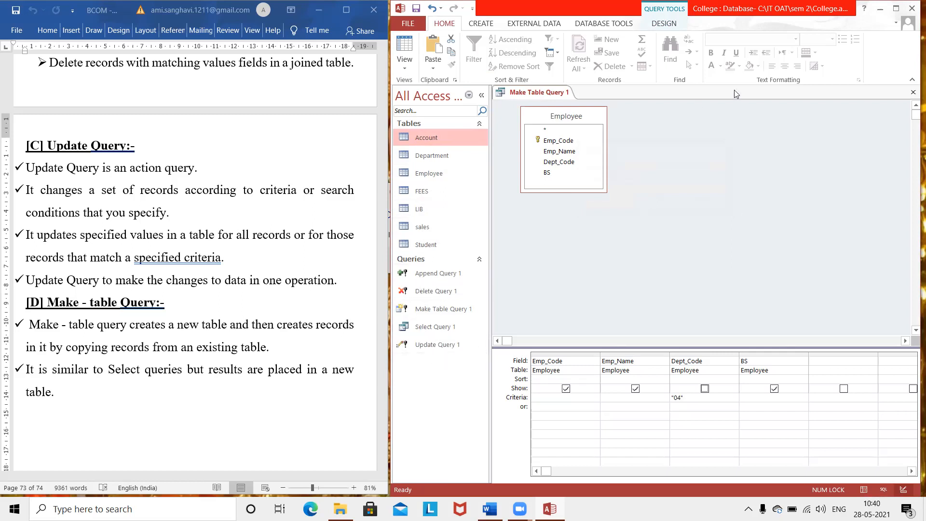
click(912, 92)
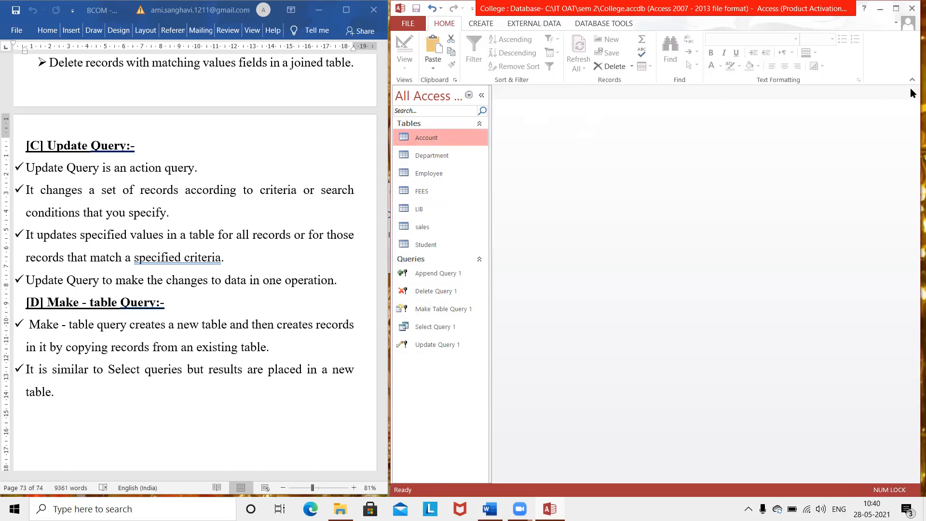